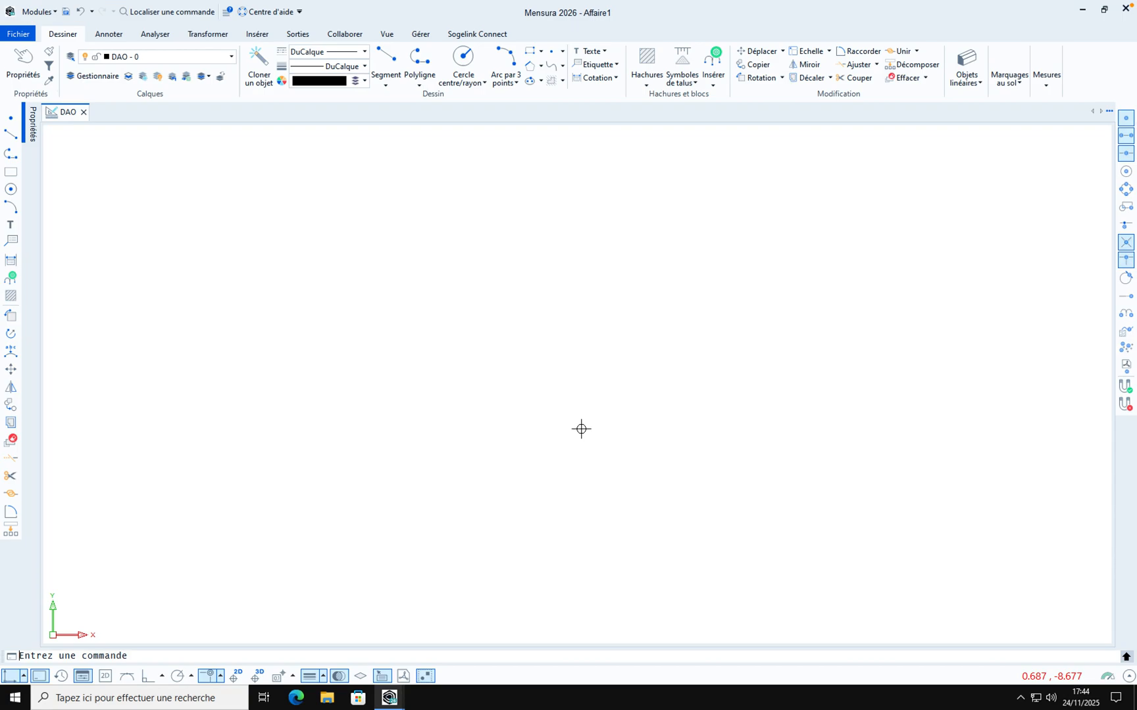
Open the Topographie - Parcelles module and start a topo file import, choosing M_TEST_160925.GSI
left_click(47, 14)
left_click(68, 58)
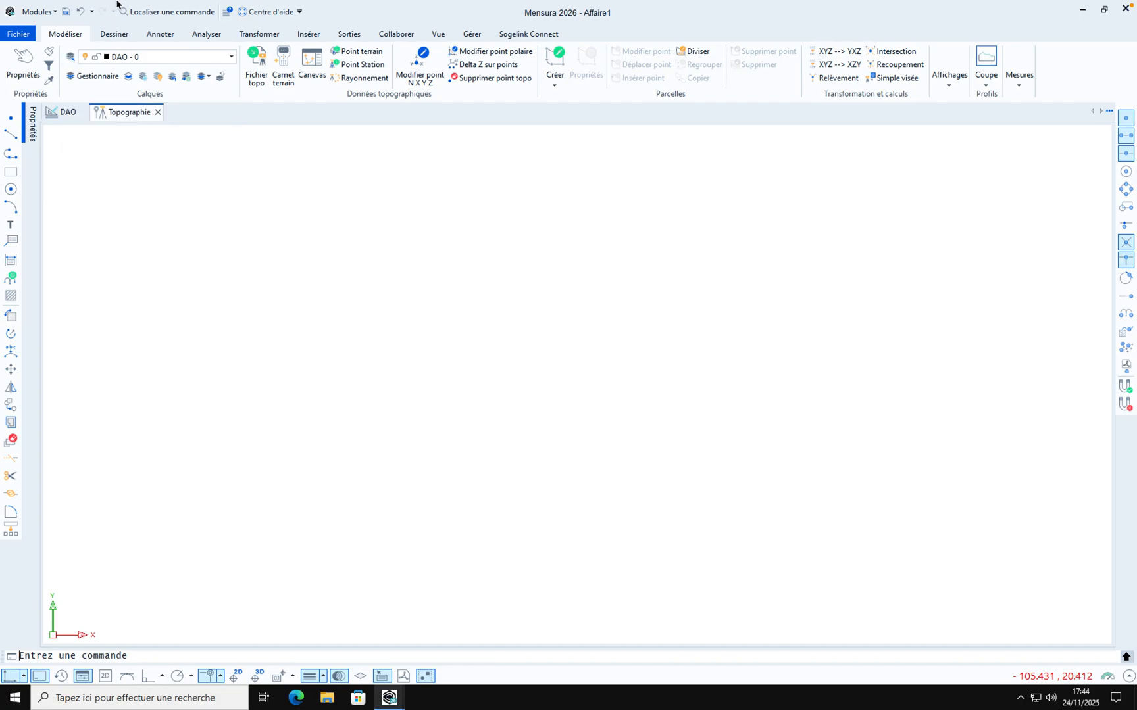
left_click(309, 35)
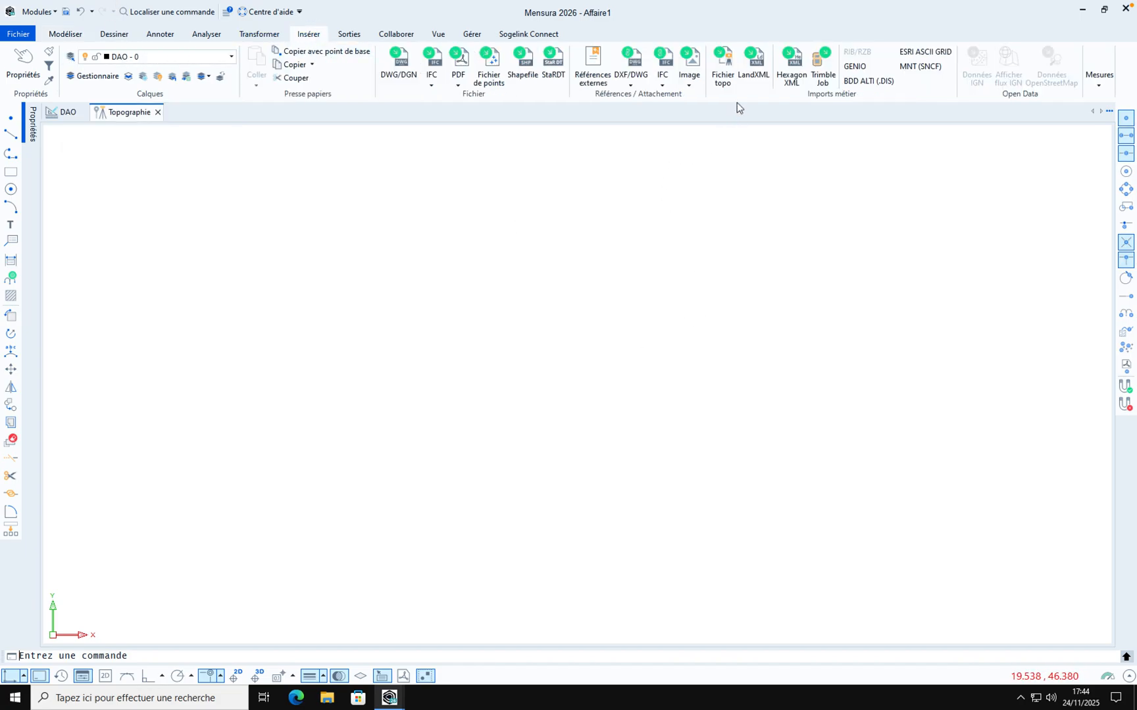
left_click(722, 70)
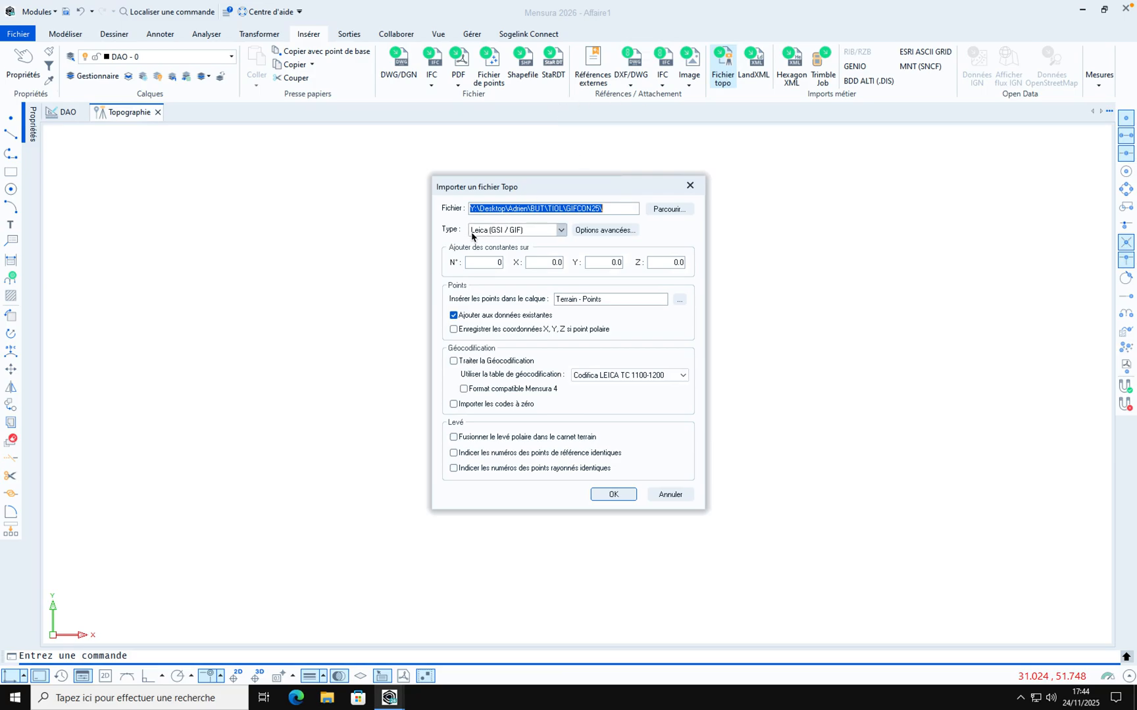
left_click(668, 209)
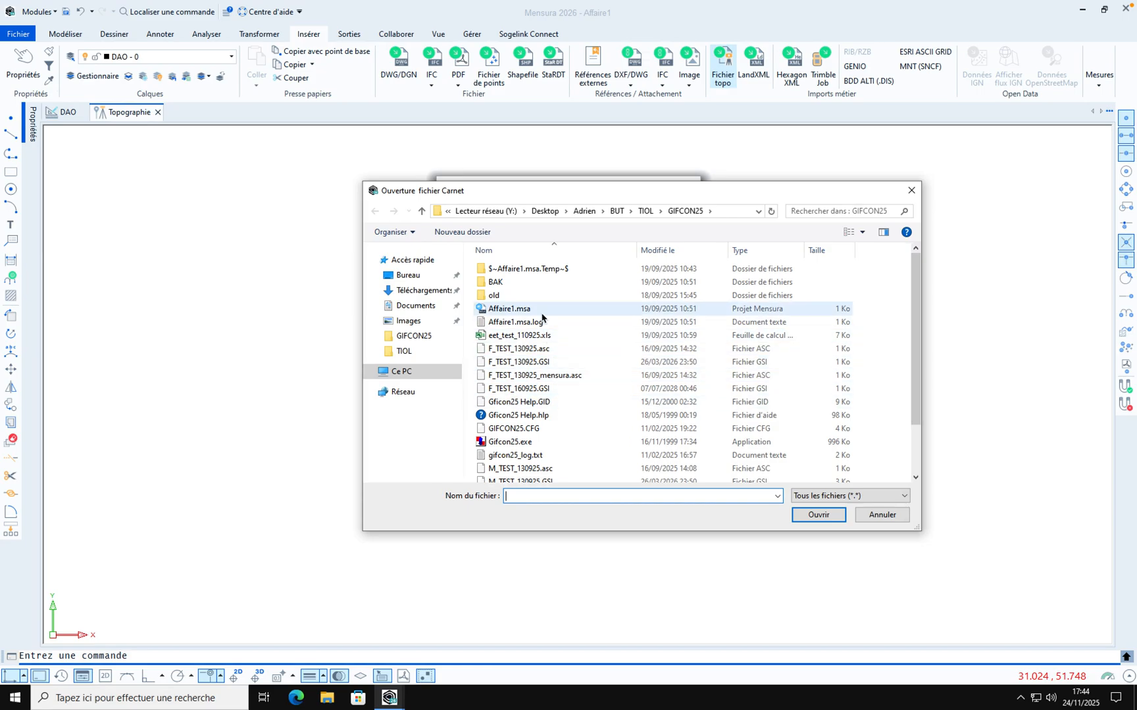
scroll(518, 469, "down", 2)
left_click(516, 463)
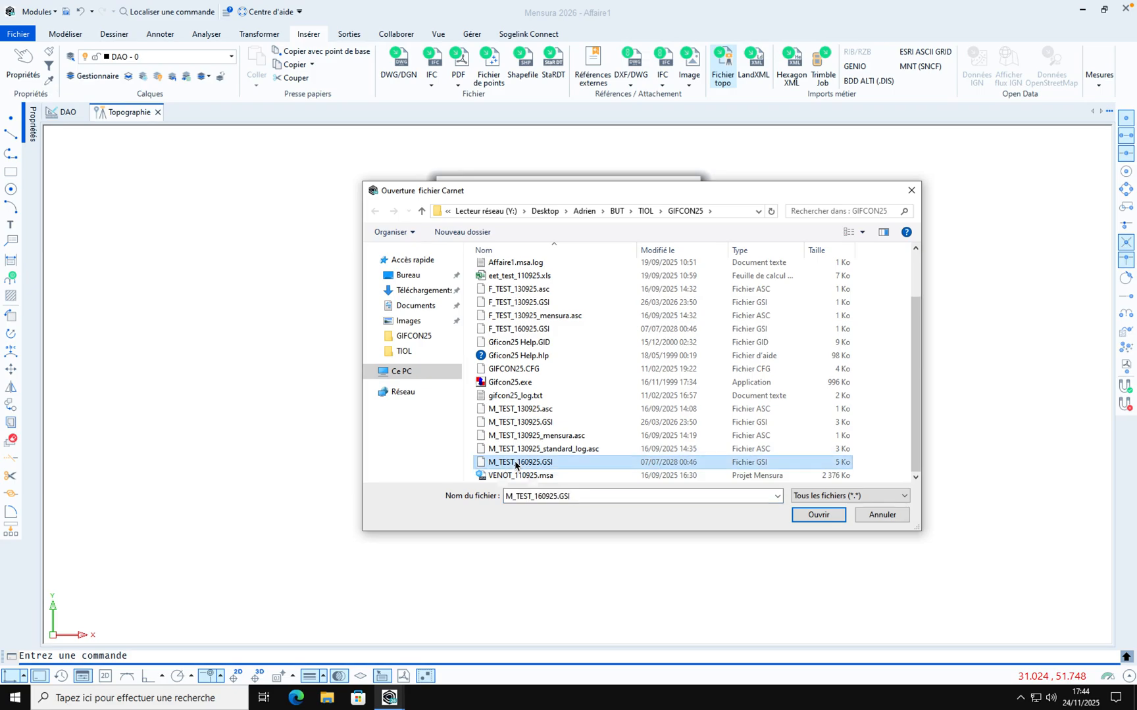
left_click(813, 517)
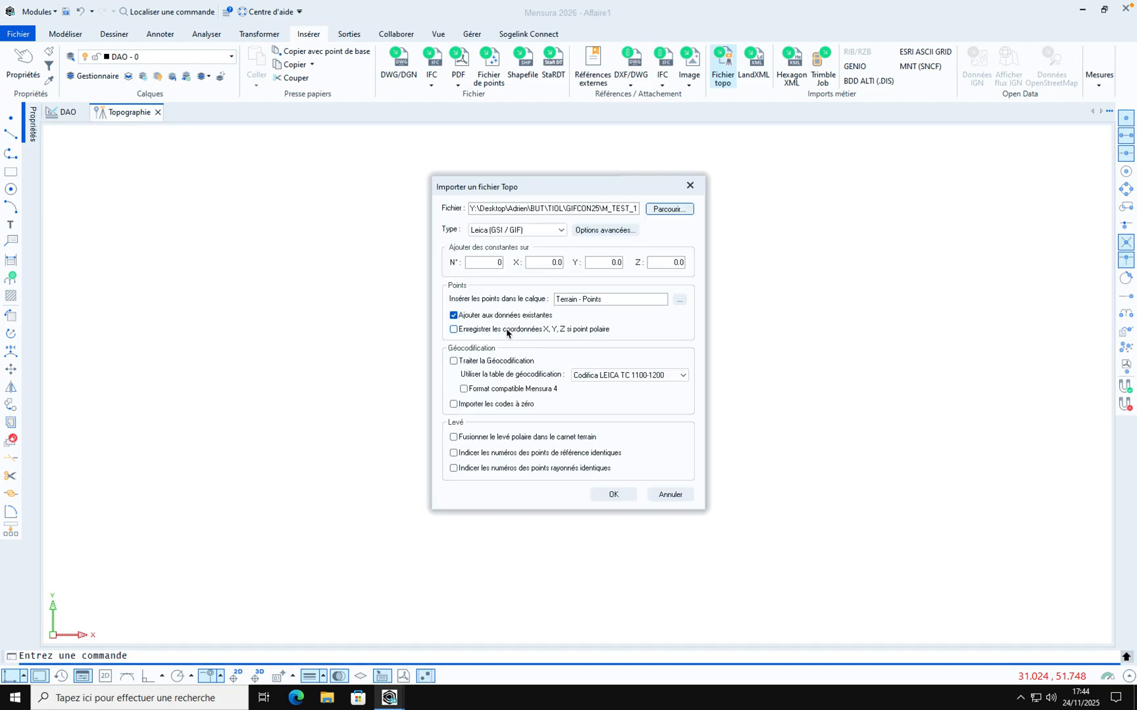
Enable saving X, Y, Z coordinates for polar points and import the file, updating existing points
left_click(485, 332)
left_click(611, 496)
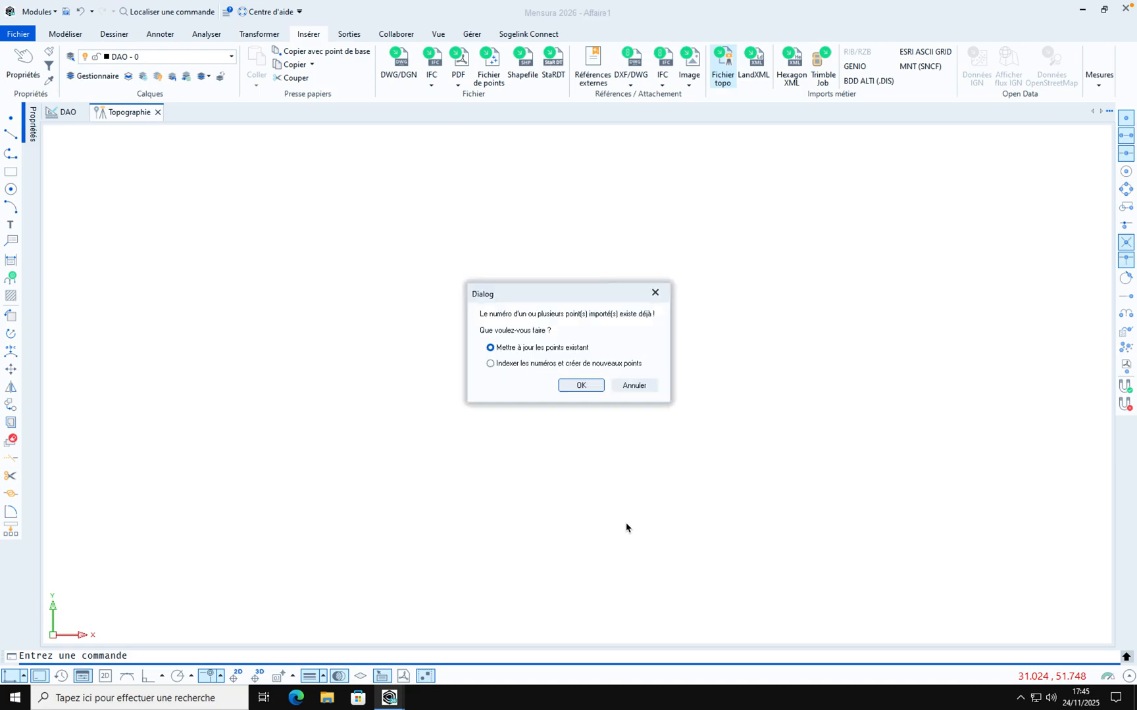
left_click(581, 386)
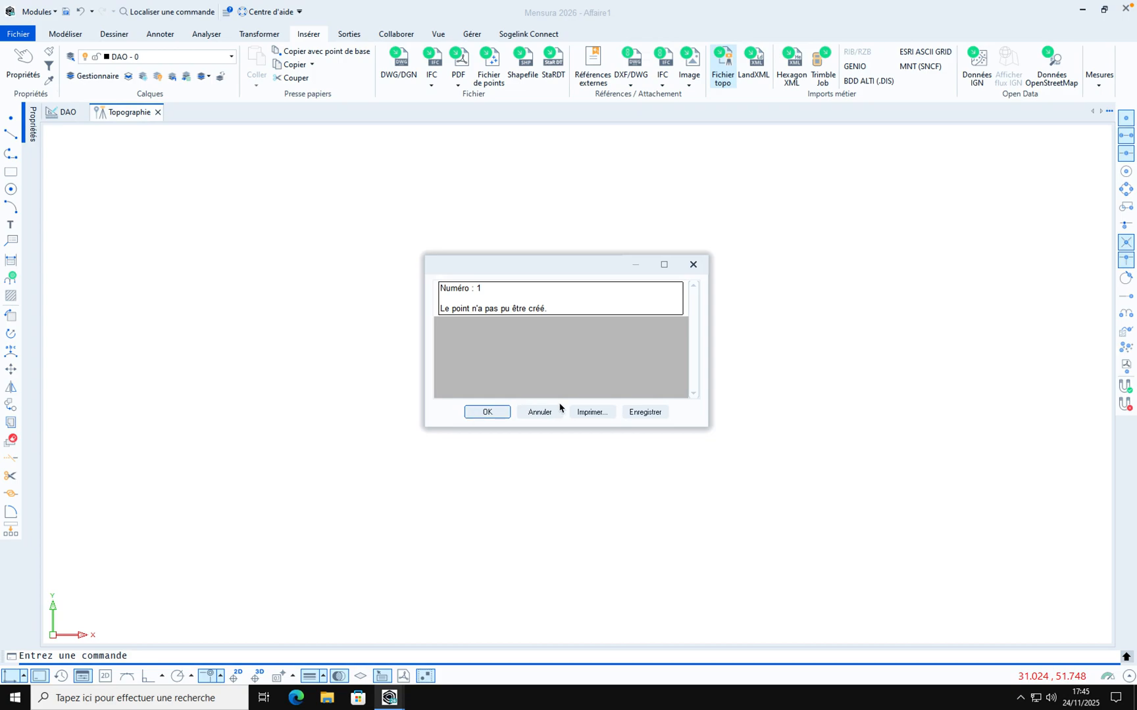
left_click(487, 415)
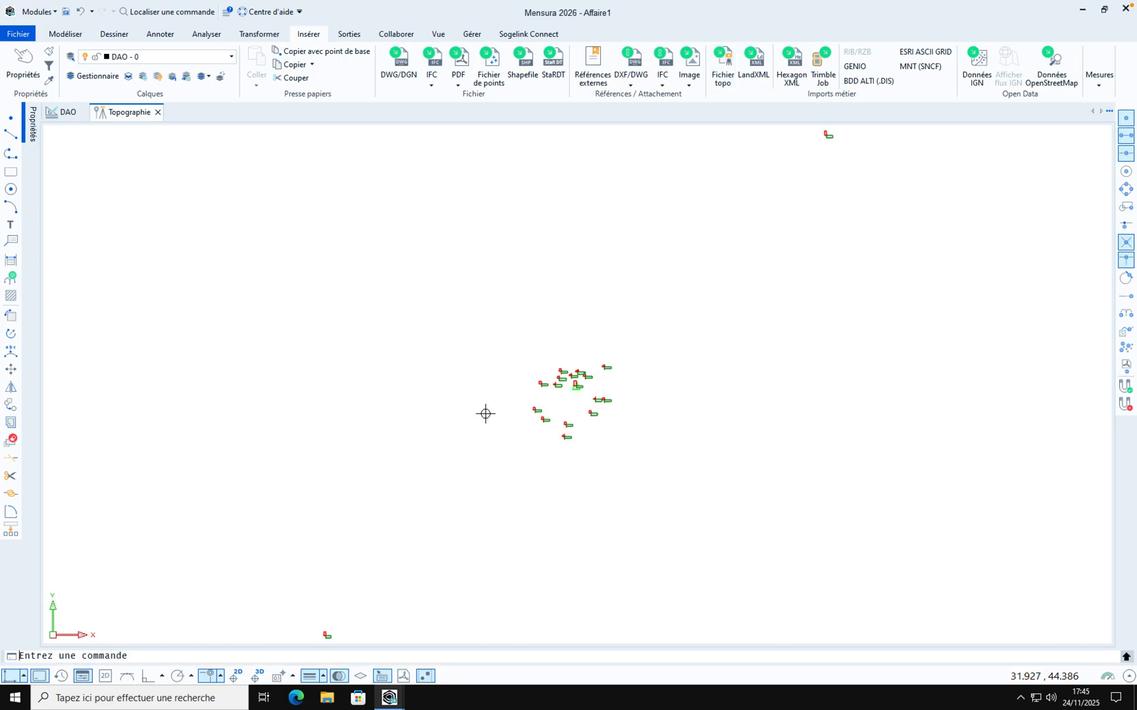
Inspect the imported points' numbers and altitudes across the drawing
scroll(586, 419, "up", 5)
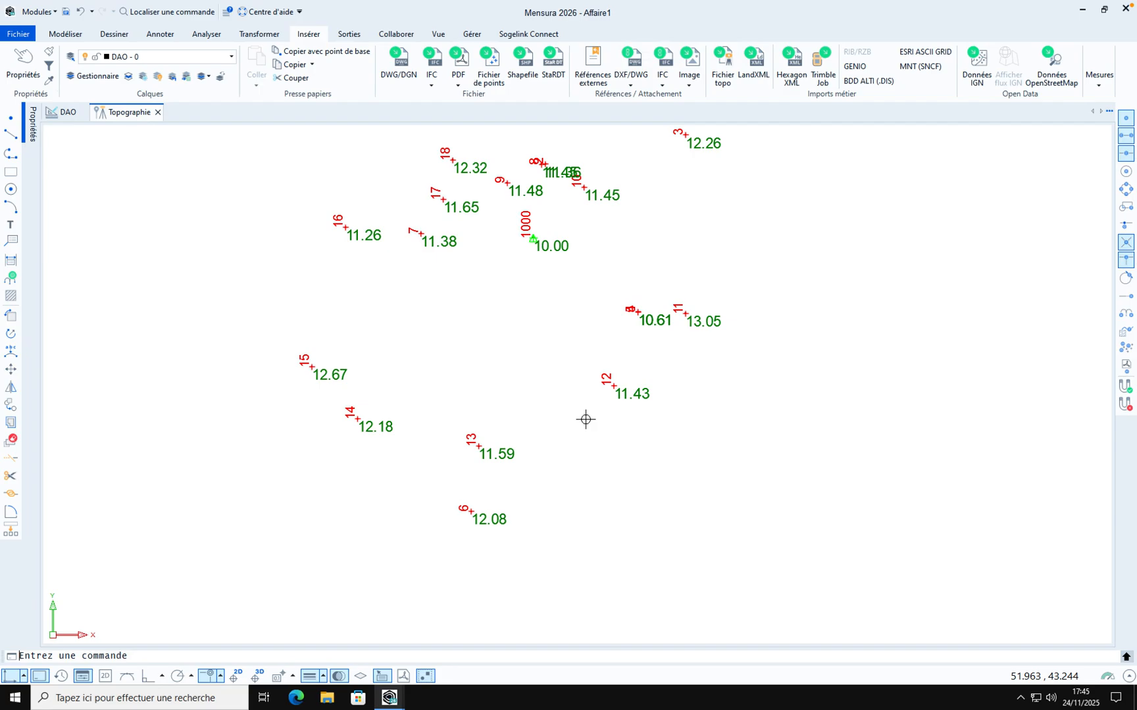
scroll(585, 419, "down", 4)
left_click(575, 345)
scroll(572, 340, "up", 5)
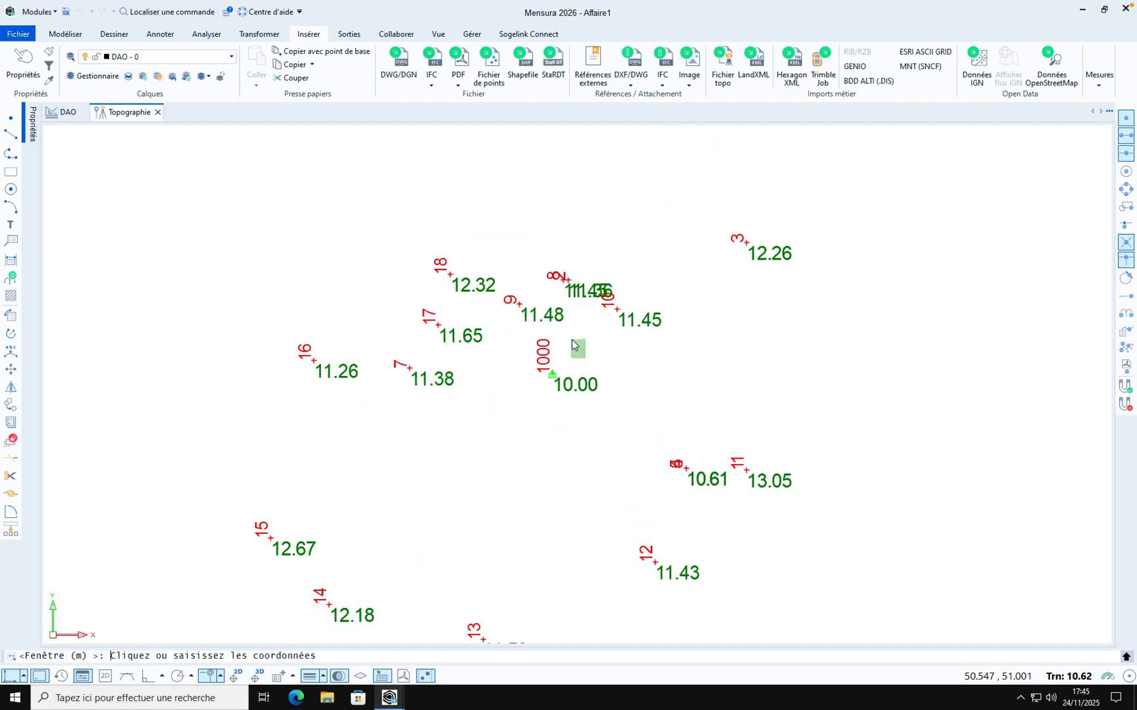
scroll(571, 340, "up", 1)
left_click(616, 366)
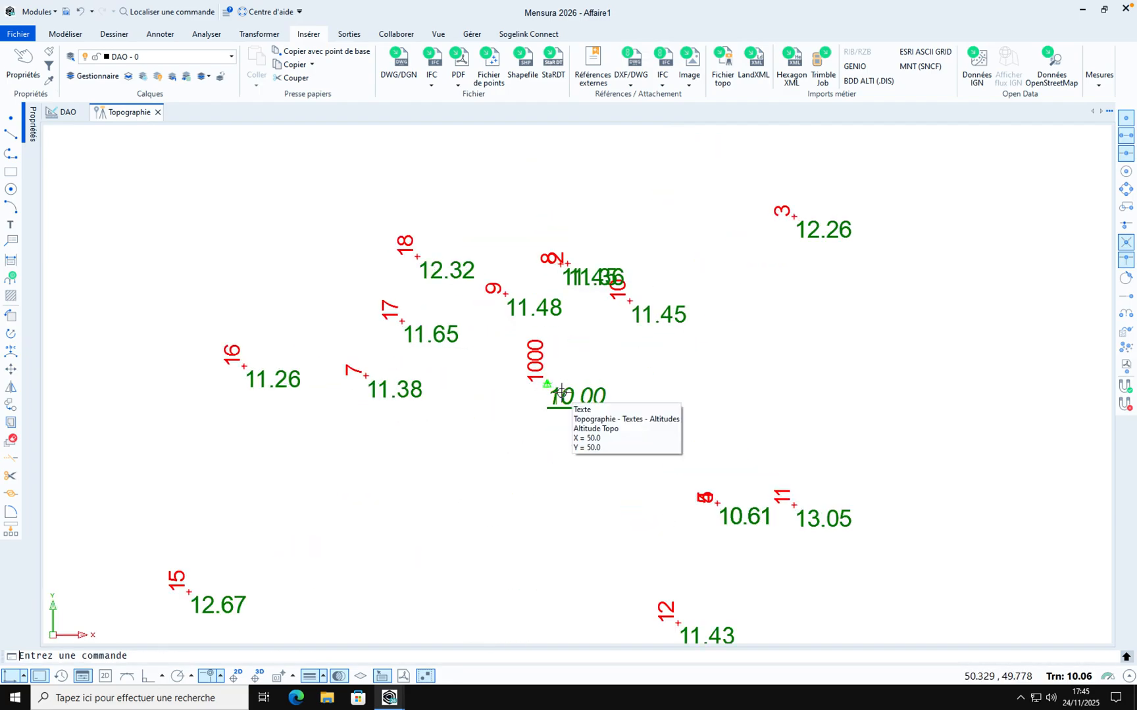
scroll(561, 394, "down", 8)
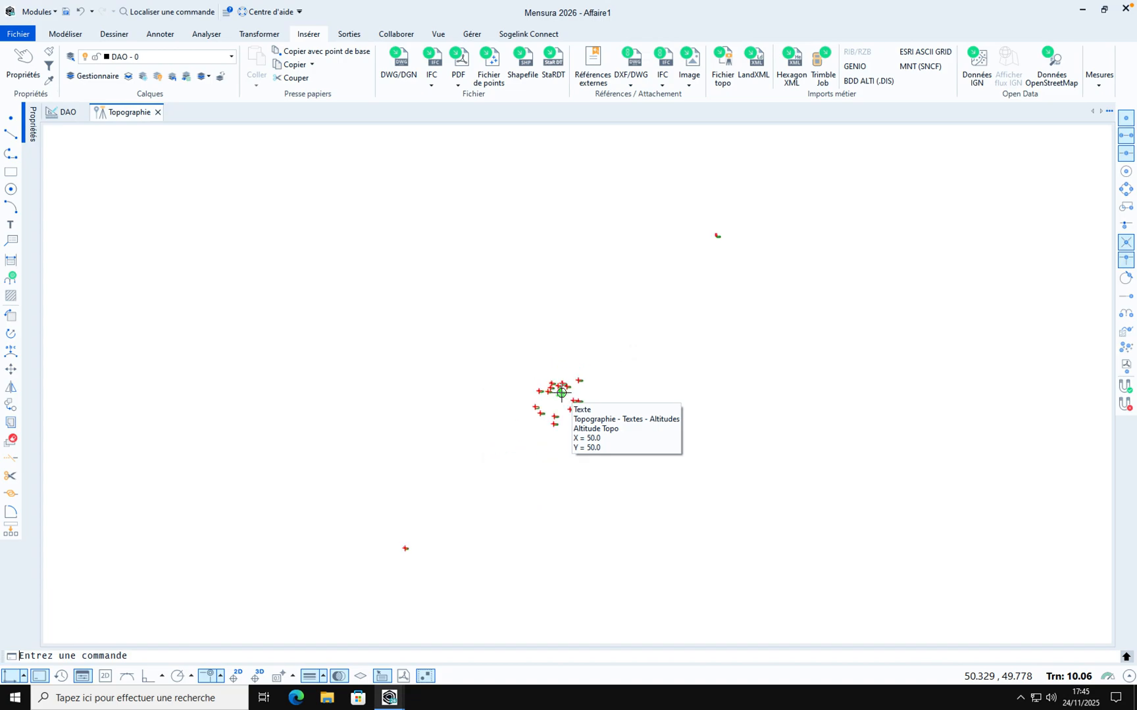
scroll(724, 231, "up", 6)
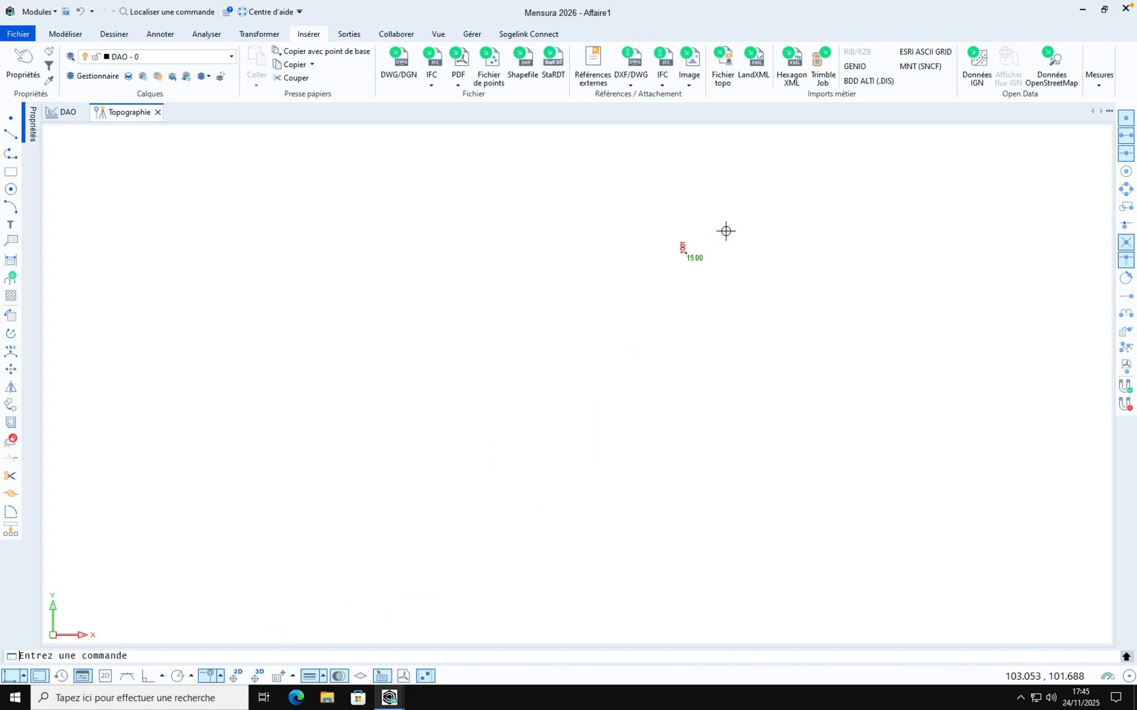
scroll(726, 231, "up", 2)
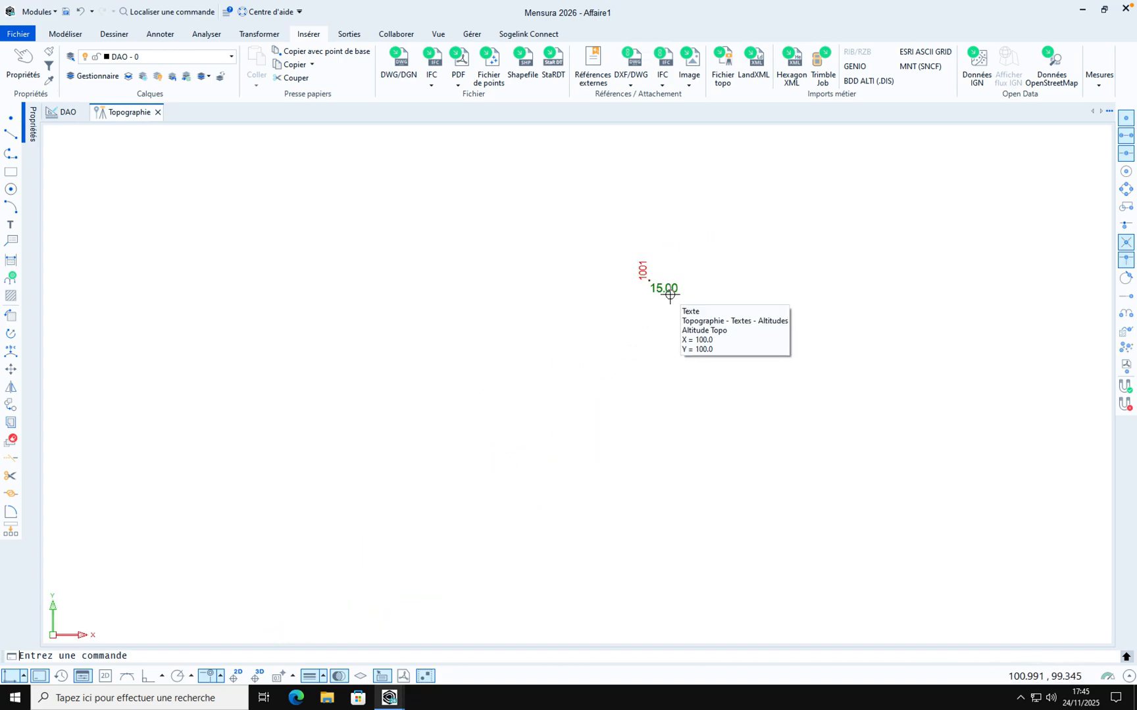
scroll(545, 301, "down", 8)
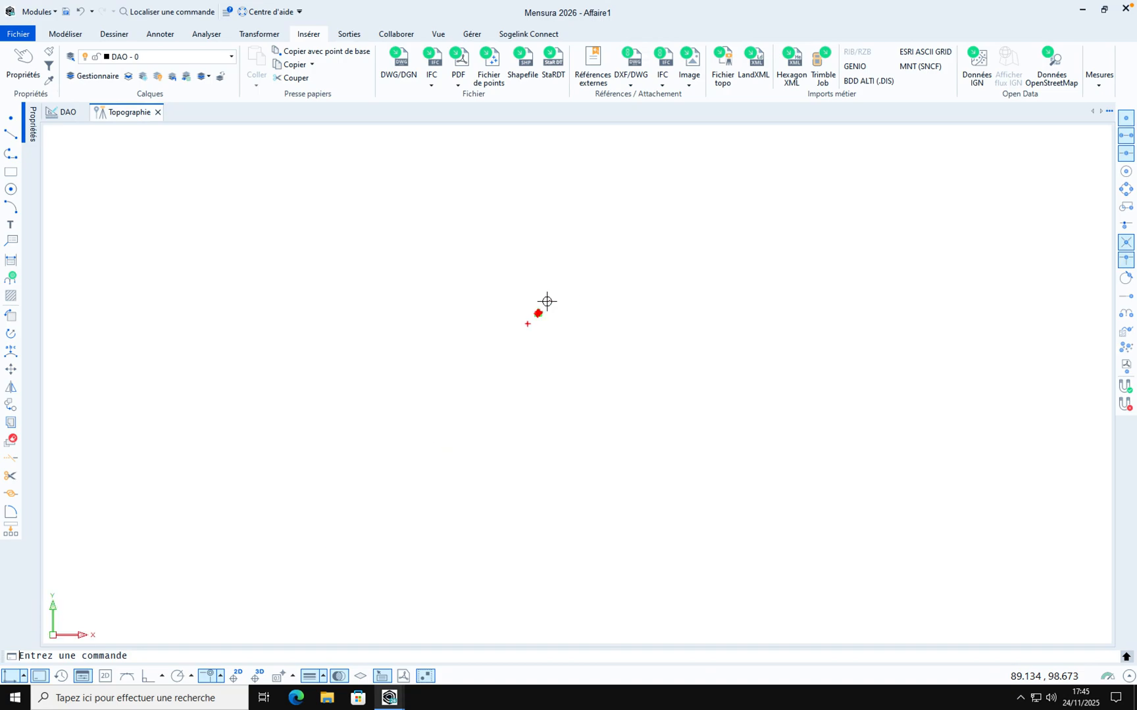
scroll(543, 313, "up", 6)
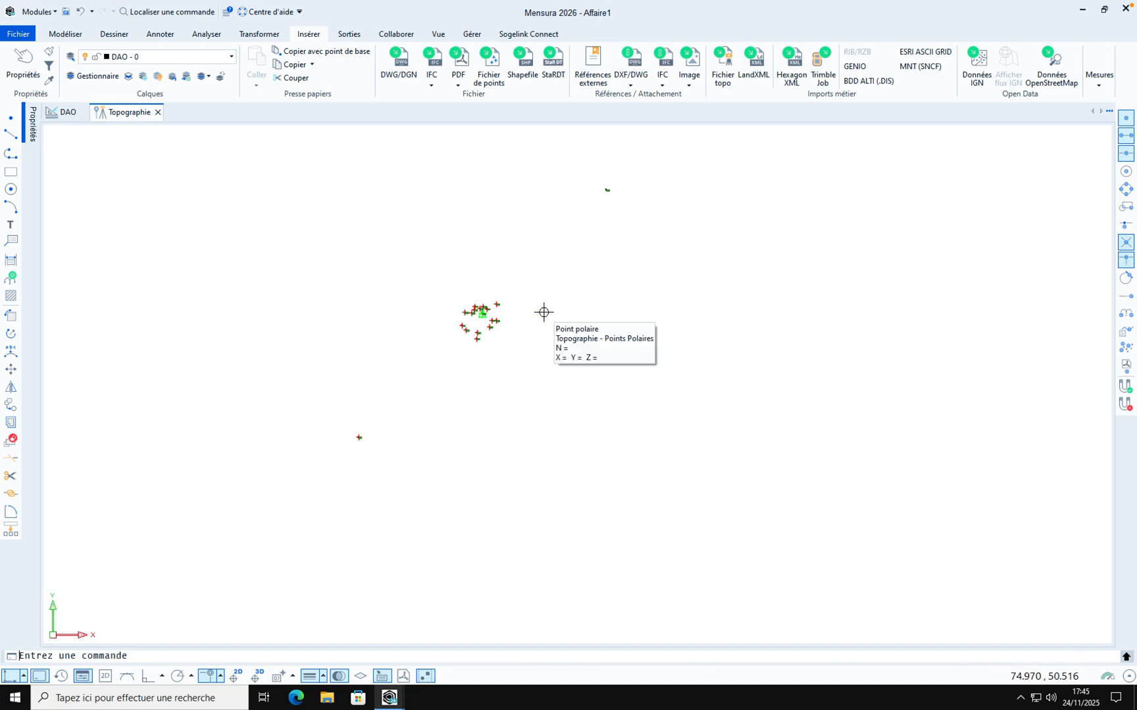
scroll(544, 313, "up", 2)
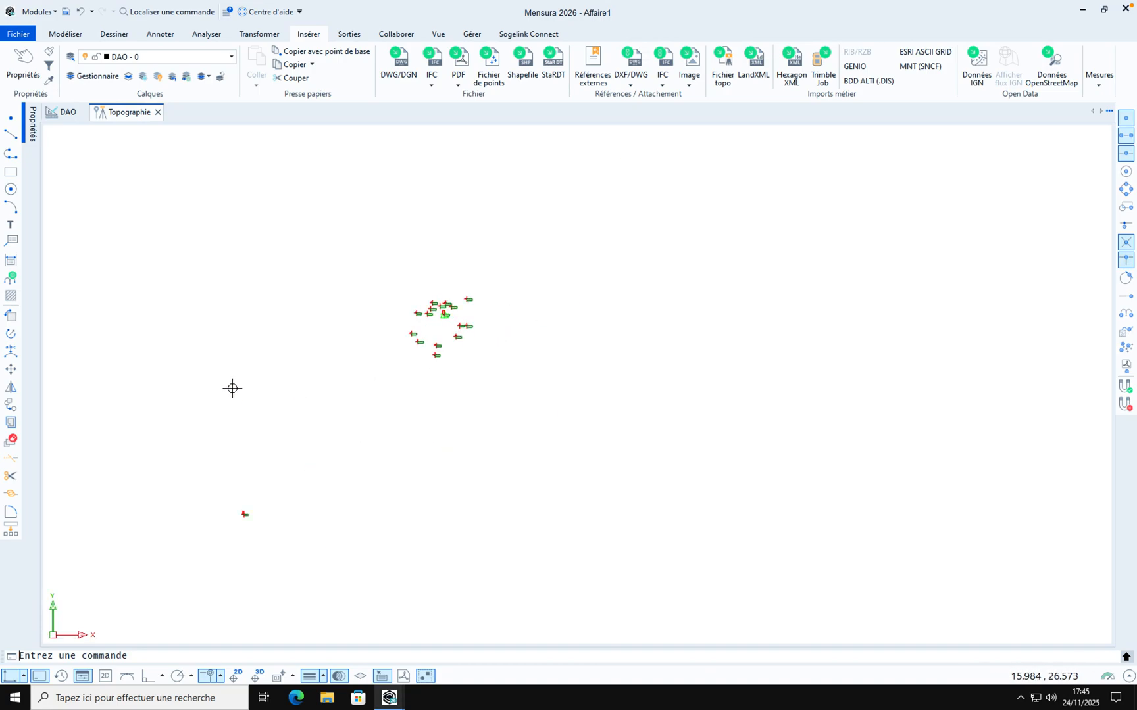
Switch to the Terrain (M.N.T.) module and display numbers and altitudes on all terrain points
left_click(52, 11)
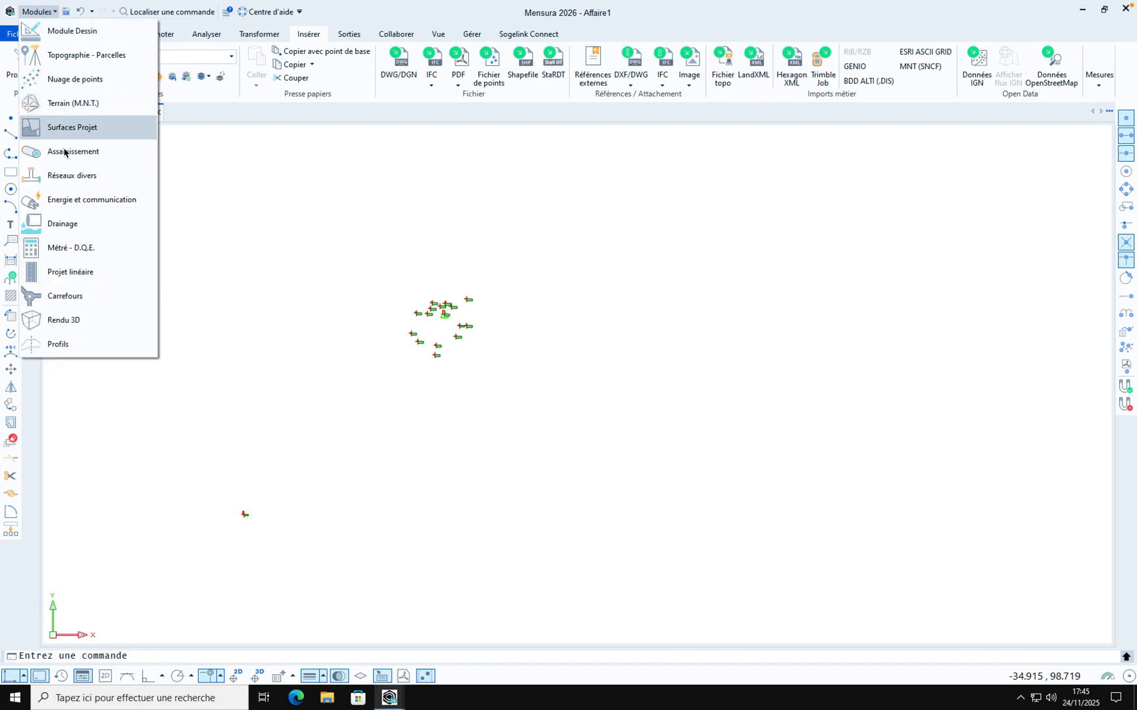
left_click(68, 103)
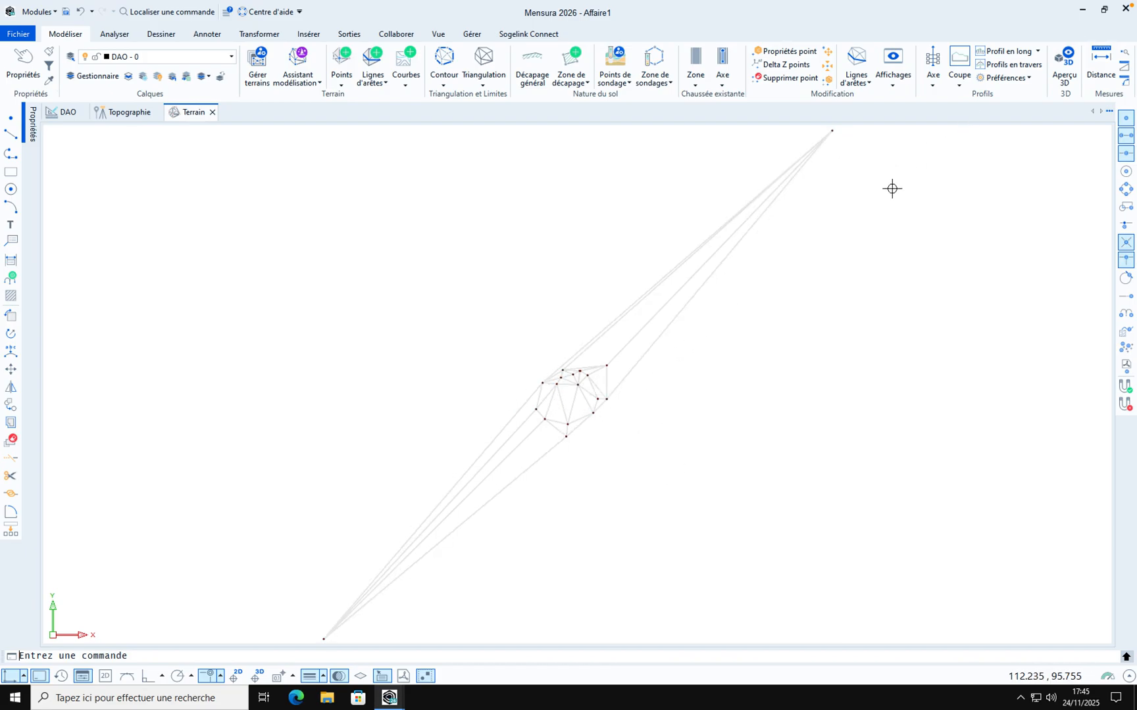
left_click(893, 76)
left_click(902, 103)
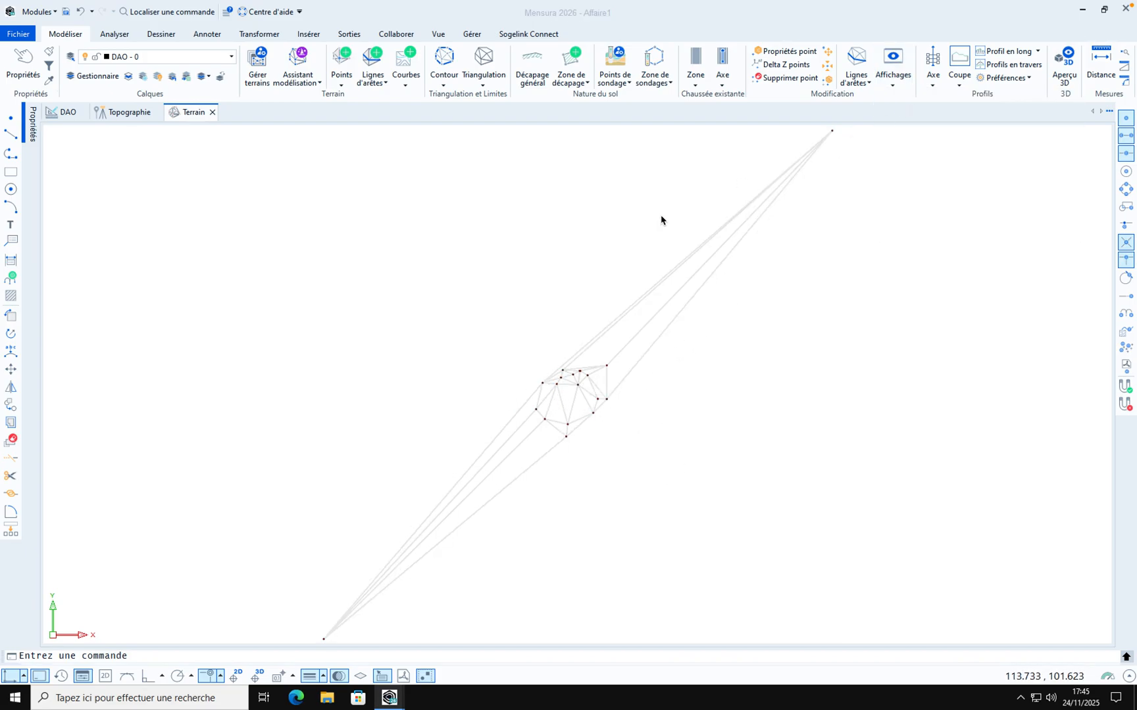
left_click(462, 314)
left_click(463, 366)
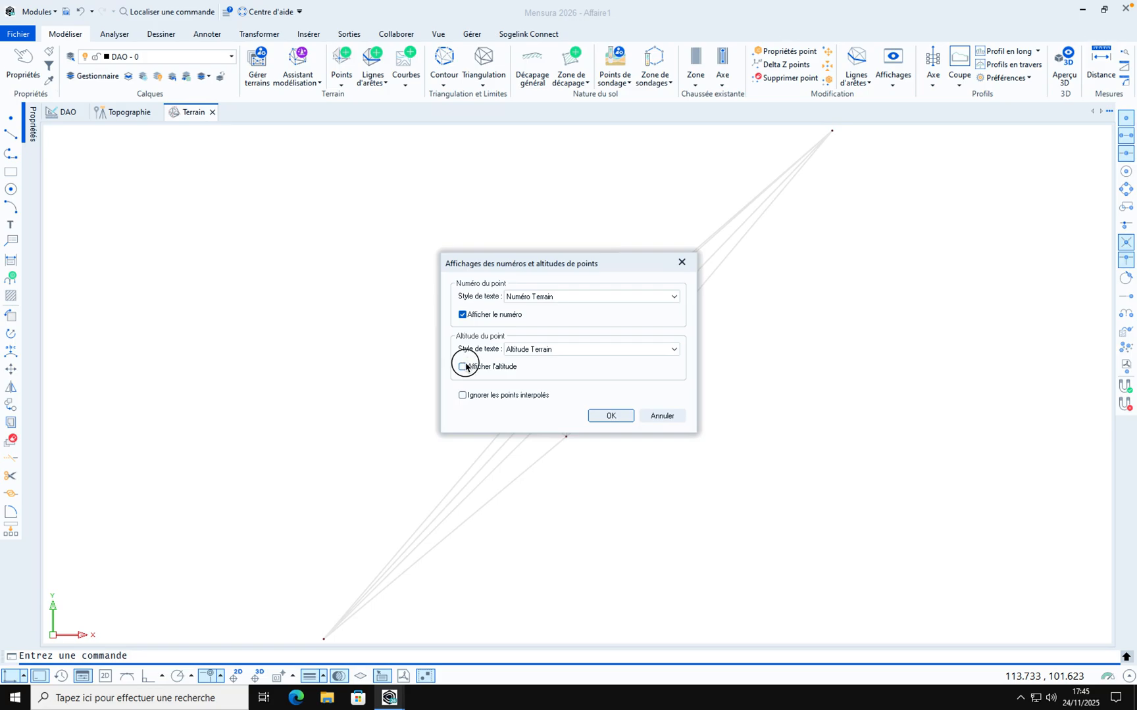
left_click(611, 415)
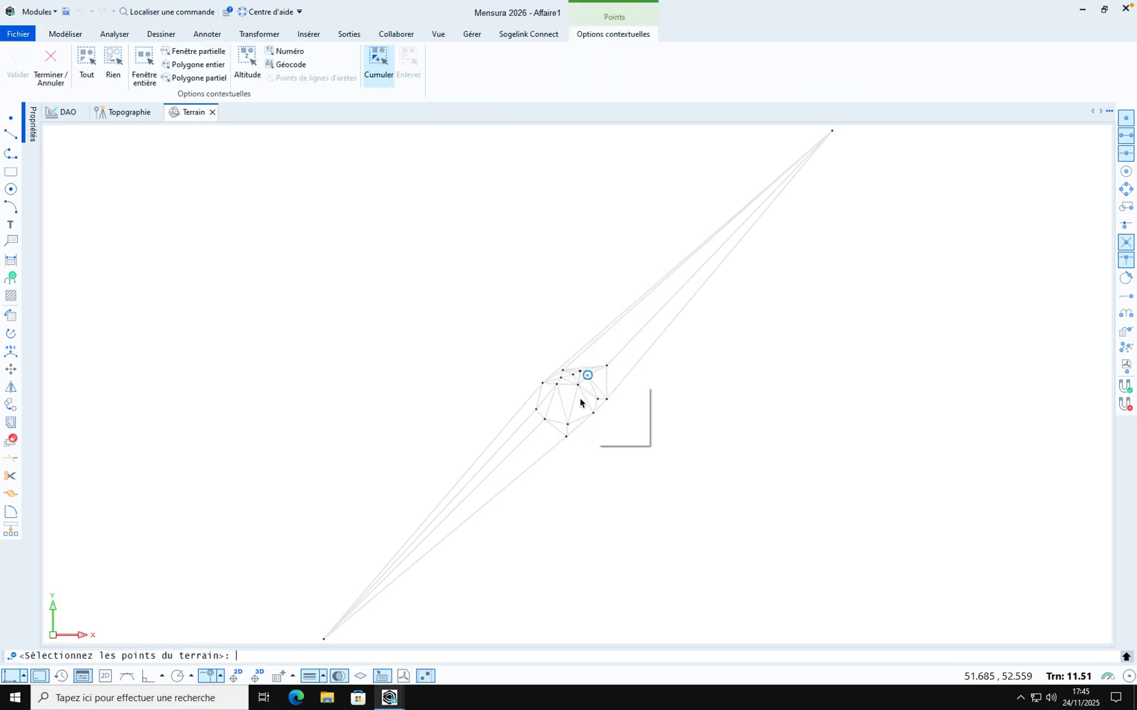
right_click(487, 305)
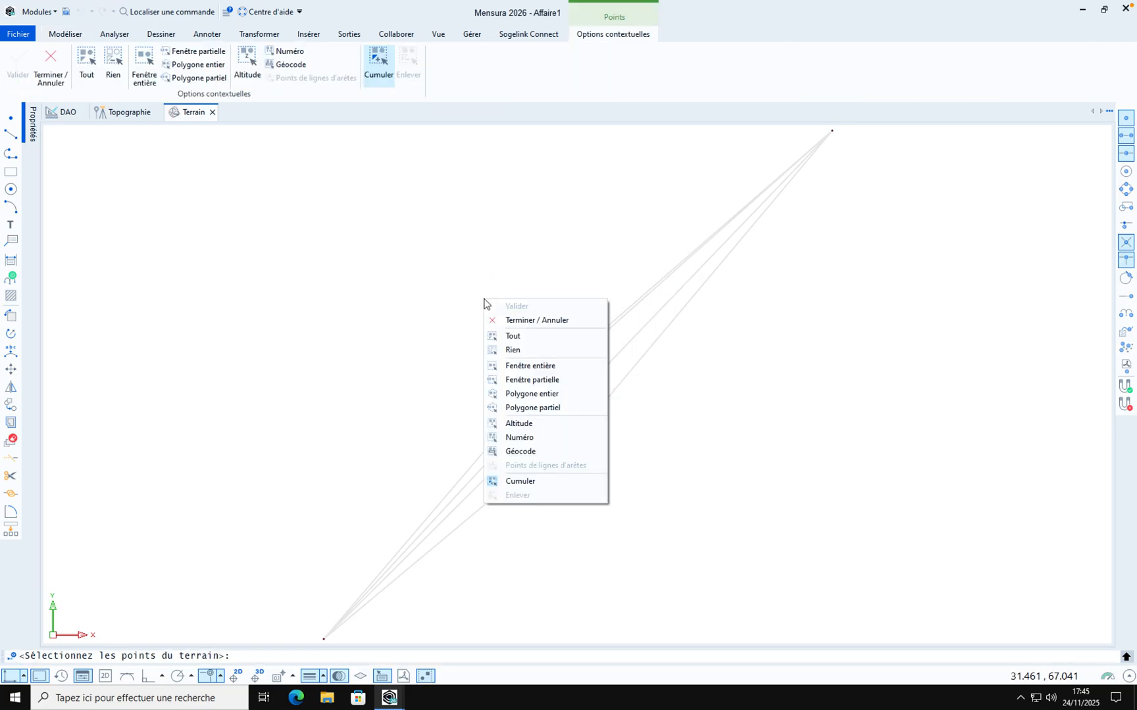
left_click(513, 334)
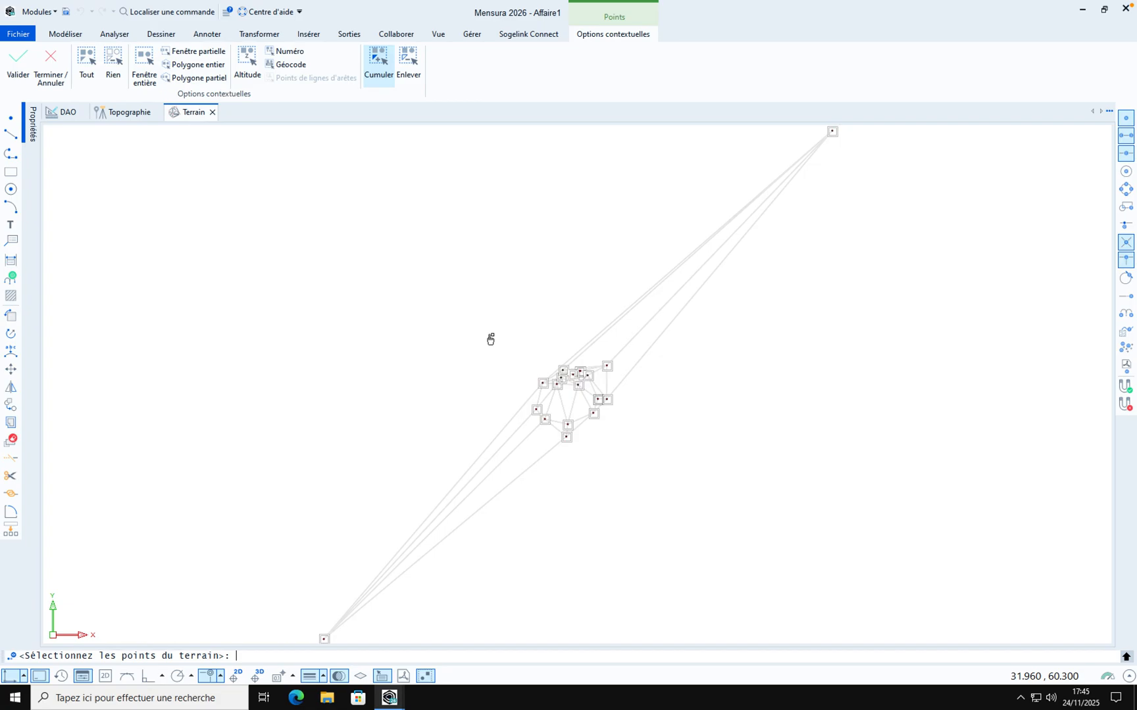
right_click(488, 334)
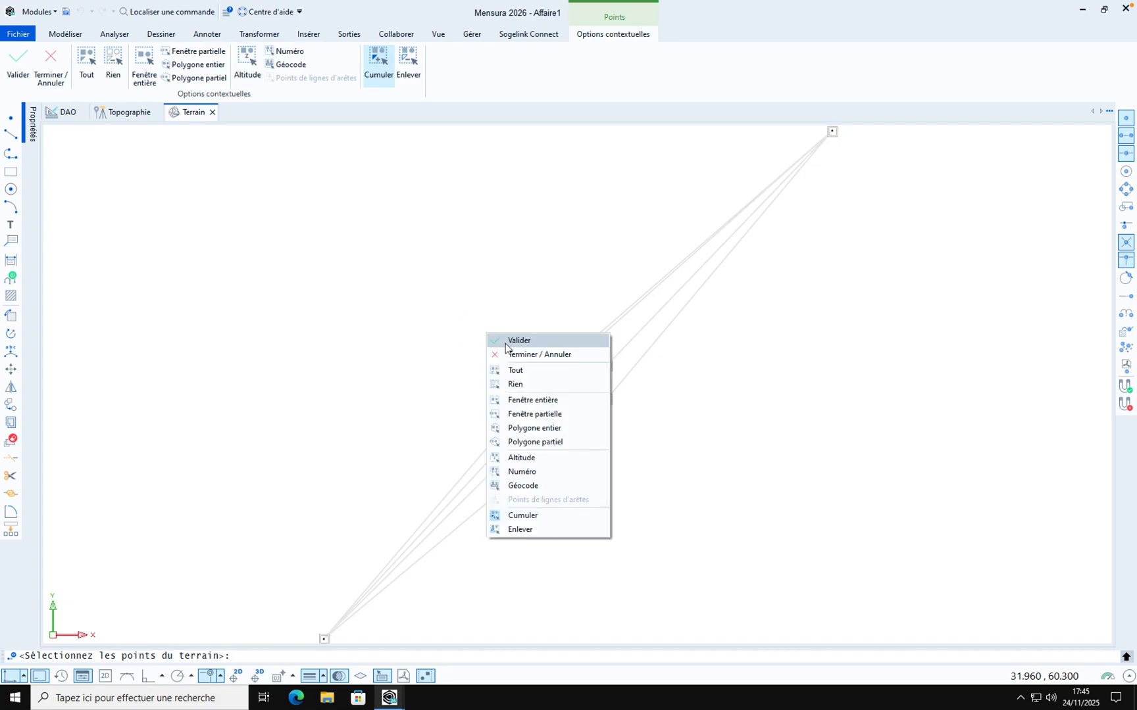
left_click(508, 338)
Examine the triangulated terrain and its point labels
scroll(574, 399, "up", 5)
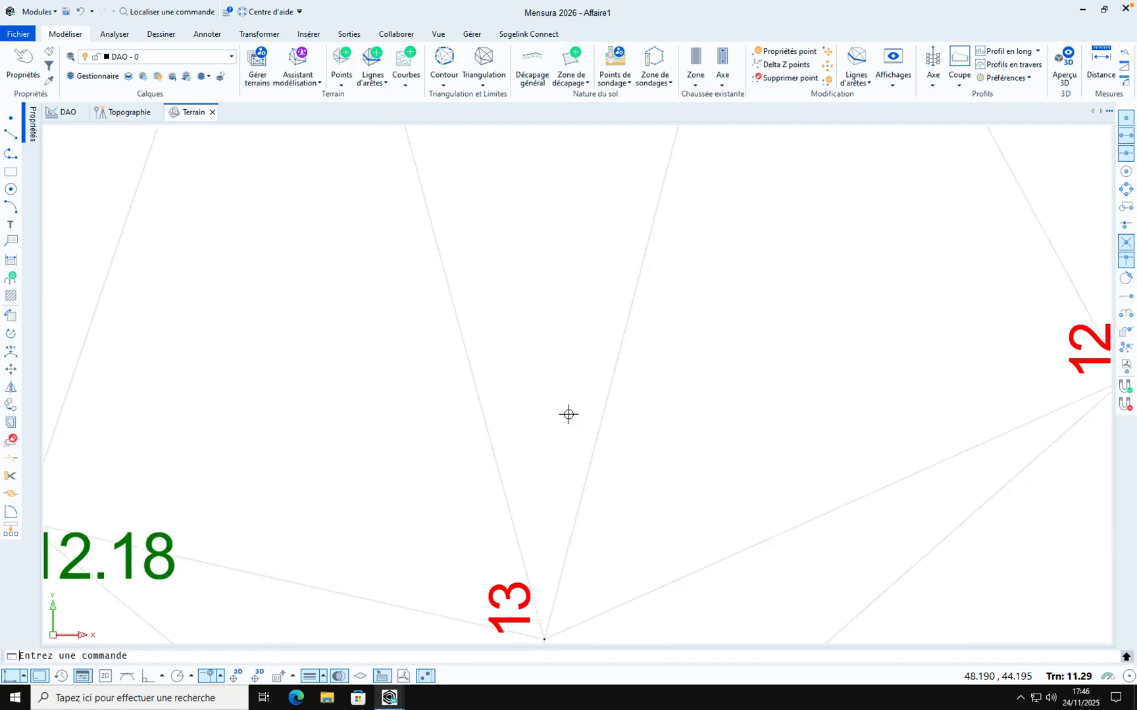
scroll(568, 414, "down", 6)
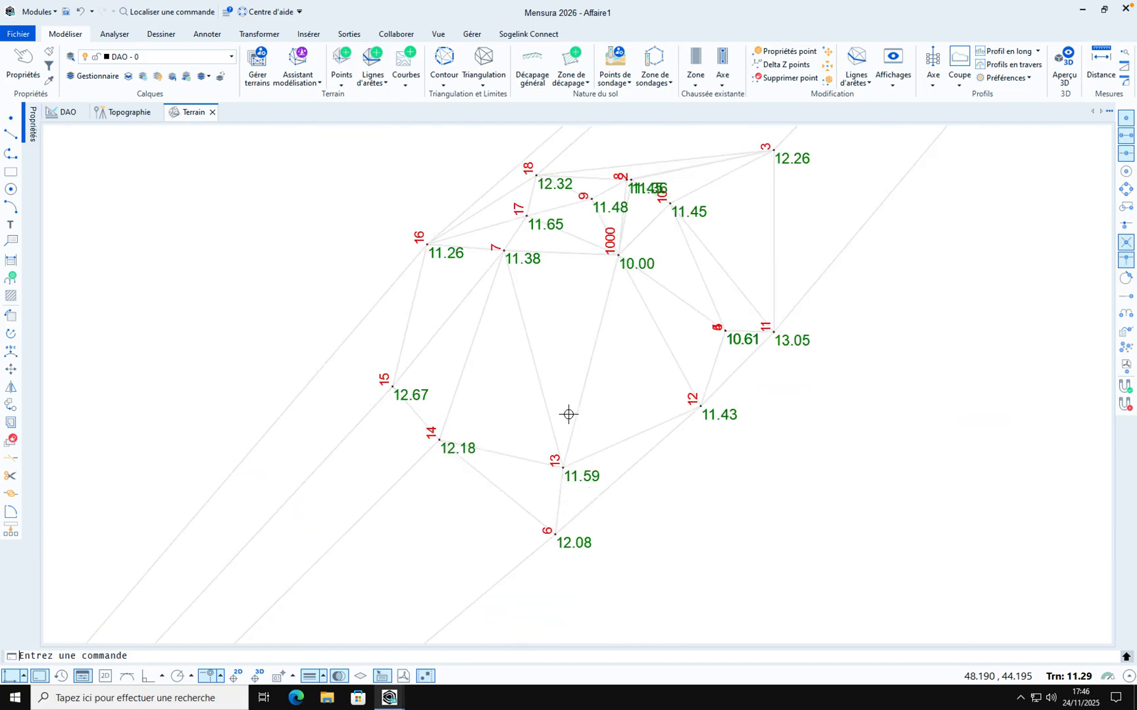
scroll(557, 469, "down", 2)
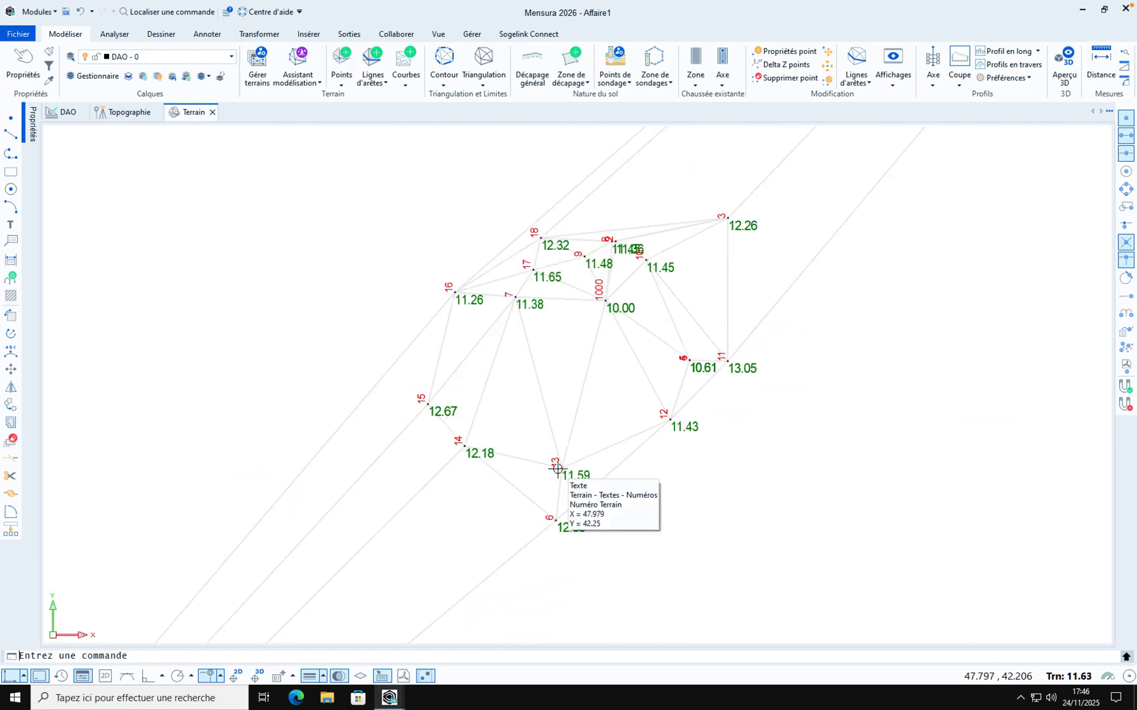
scroll(557, 468, "down", 3)
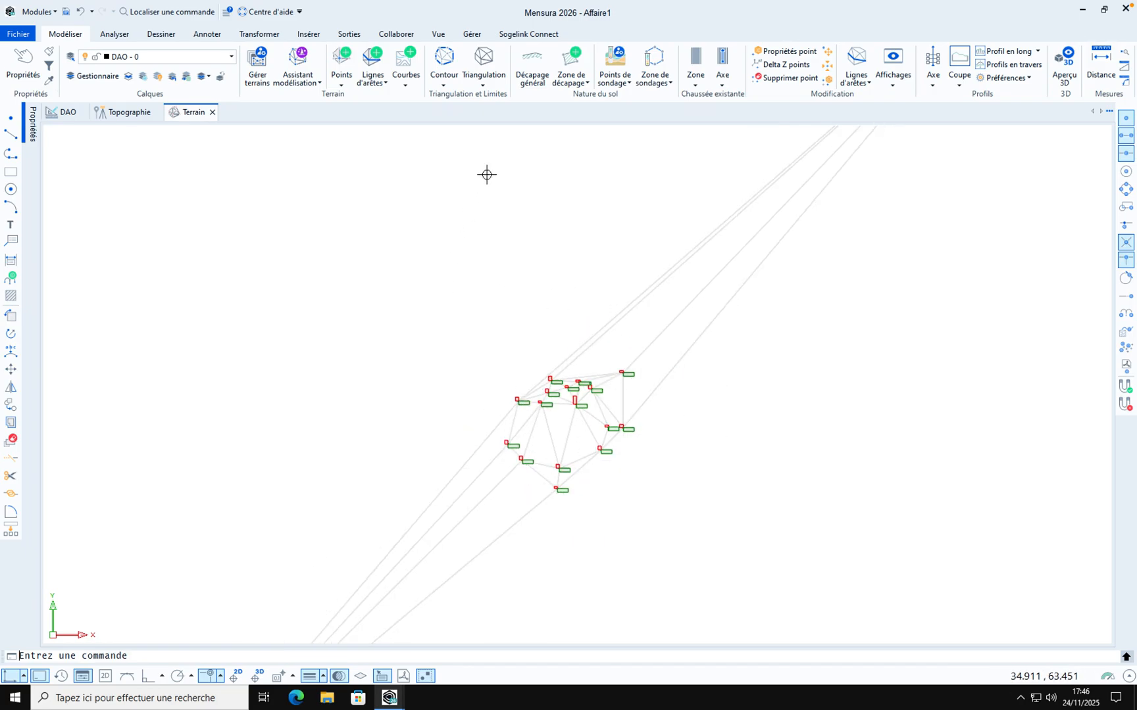
scroll(544, 273, "down", 4)
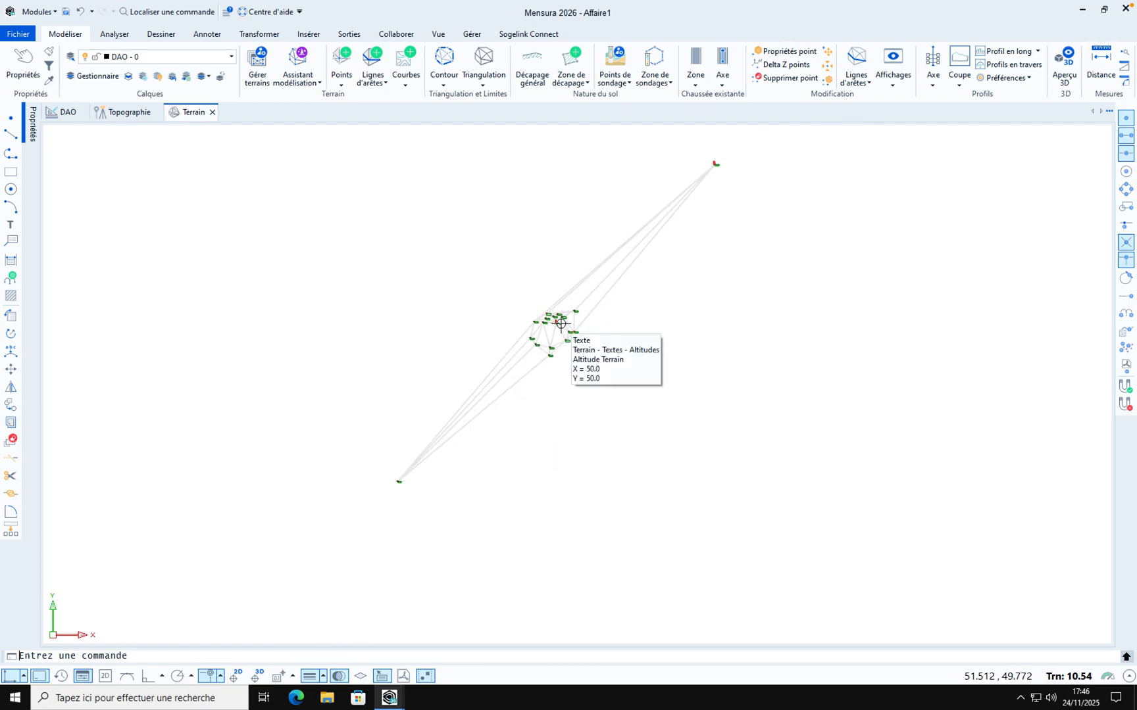
scroll(545, 322, "up", 4)
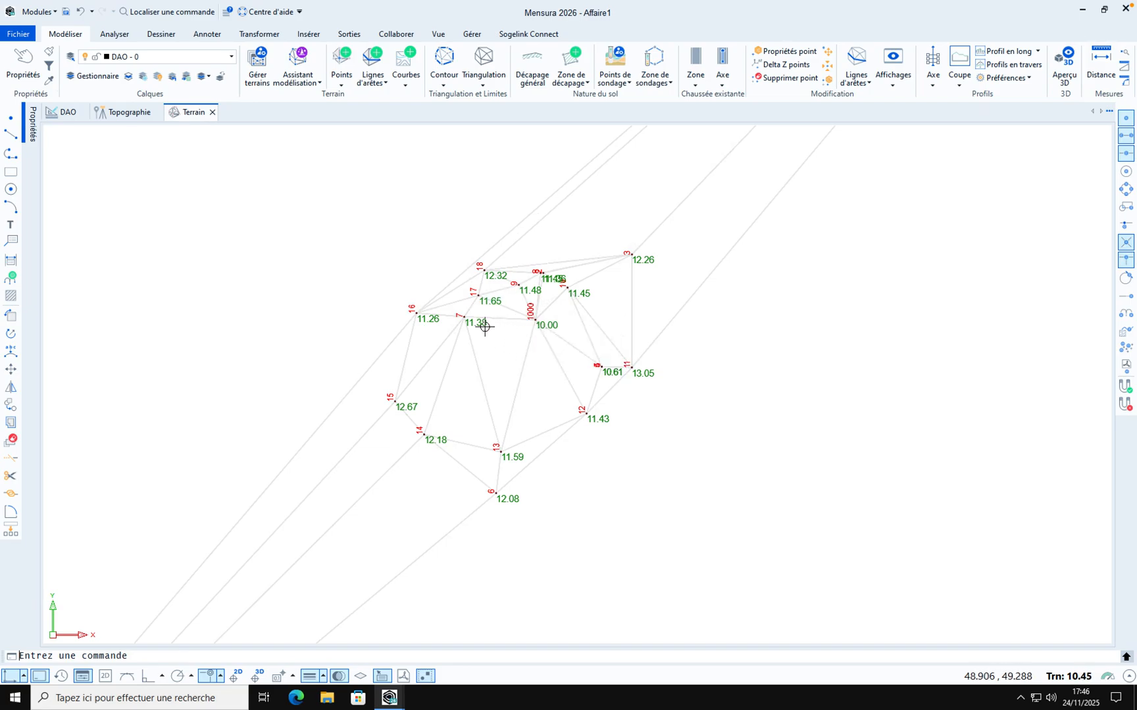
scroll(484, 331, "down", 1)
scroll(484, 331, "down", 2)
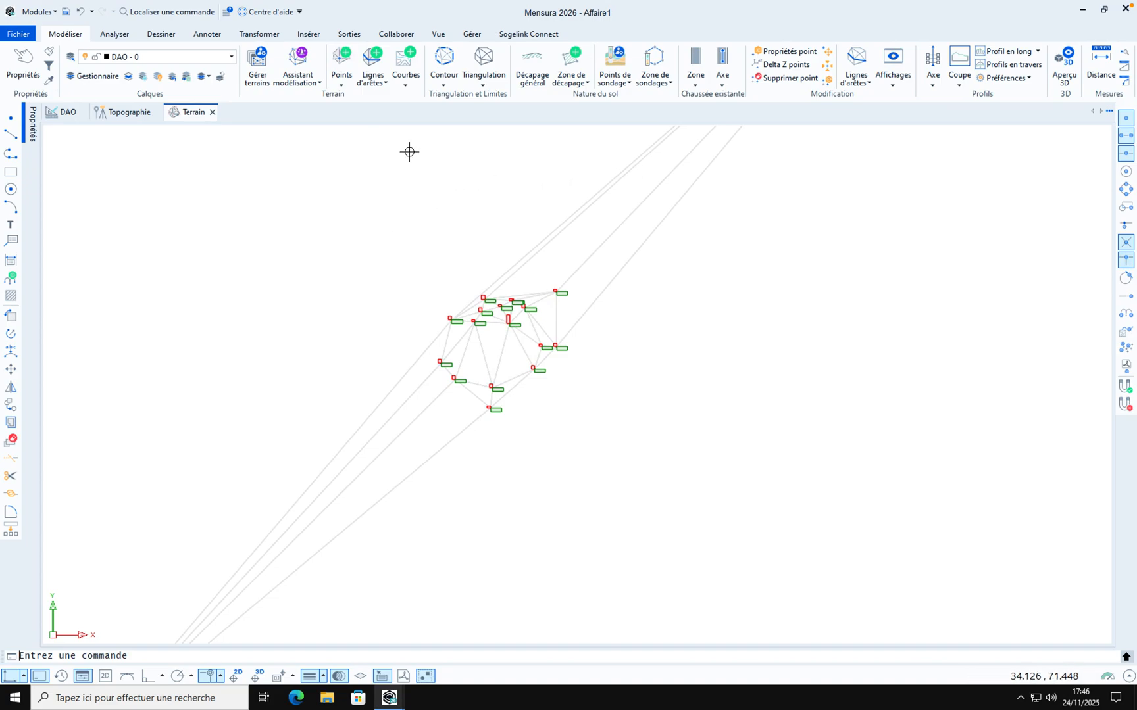
Run the automatic contour with triangle elimination set to minimum
left_click(451, 86)
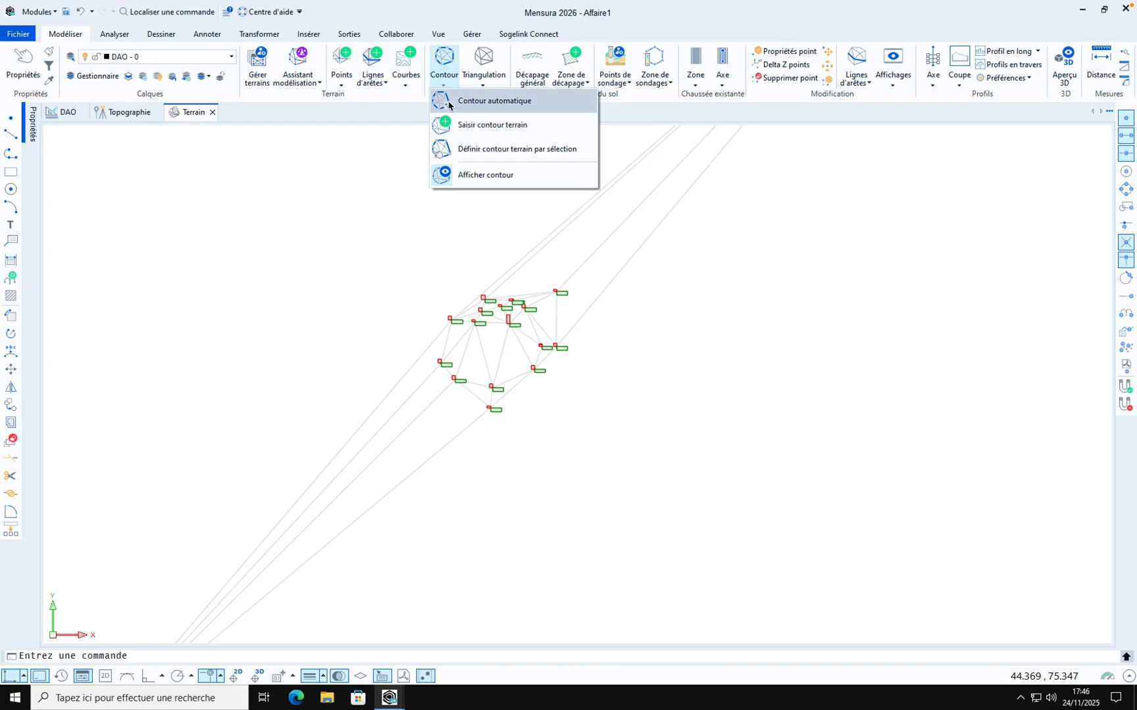
left_click(463, 100)
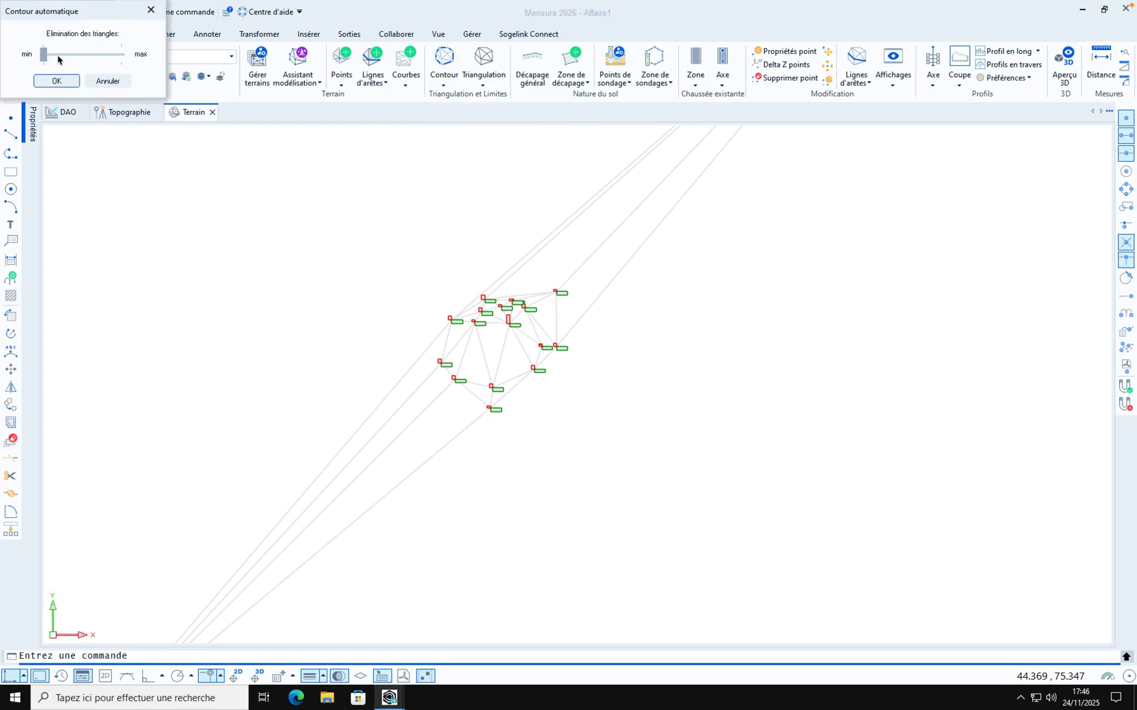
mouse_move(41, 56)
left_mouse_down()
mouse_move(139, 58)
mouse_move(26, 60)
left_mouse_up()
left_click(61, 80)
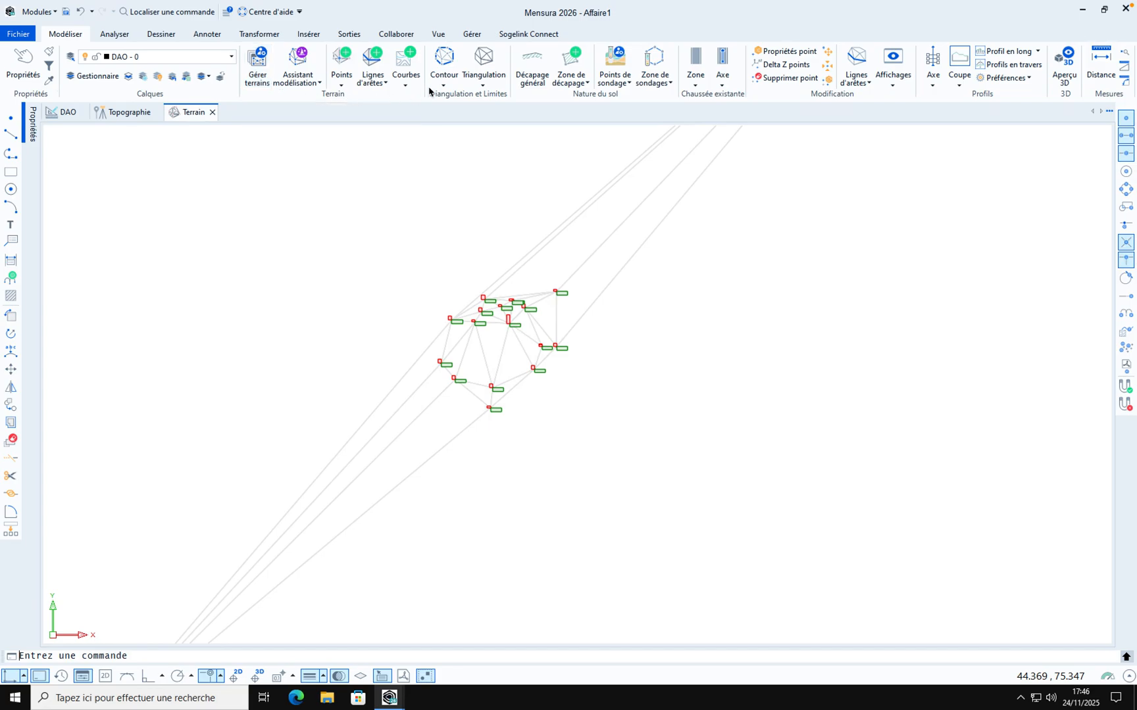
Digitize a terrain contour through the outer surveyed points, including the distant outlying point, and close it
left_click(447, 85)
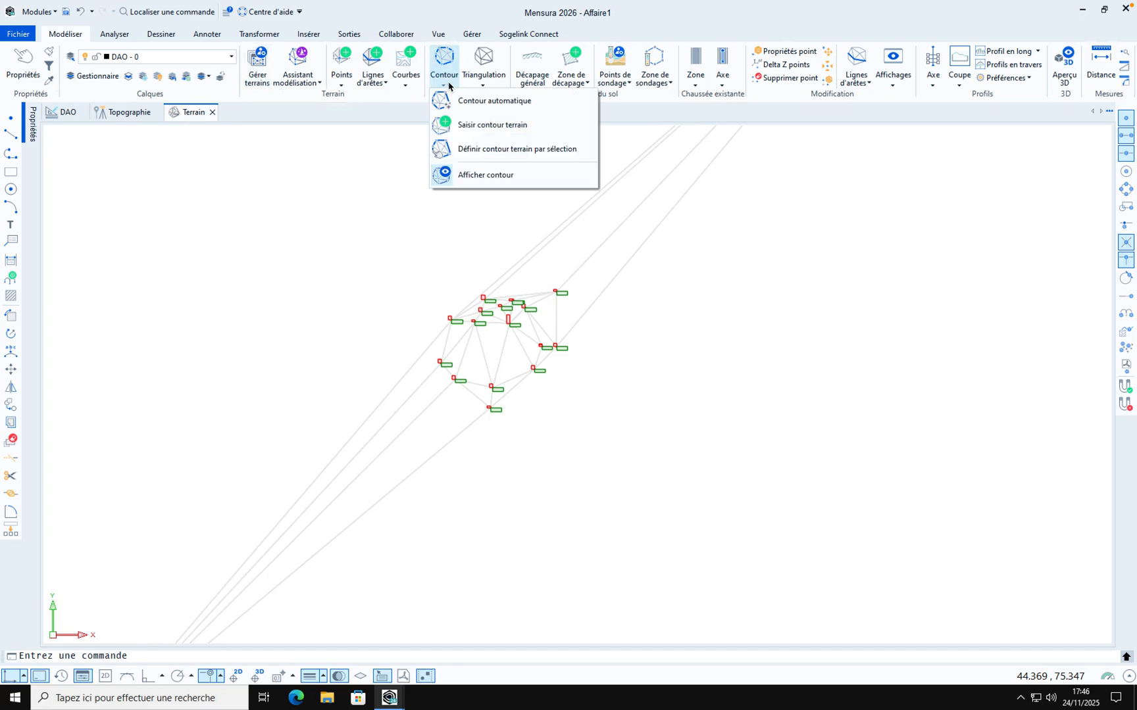
left_click(466, 124)
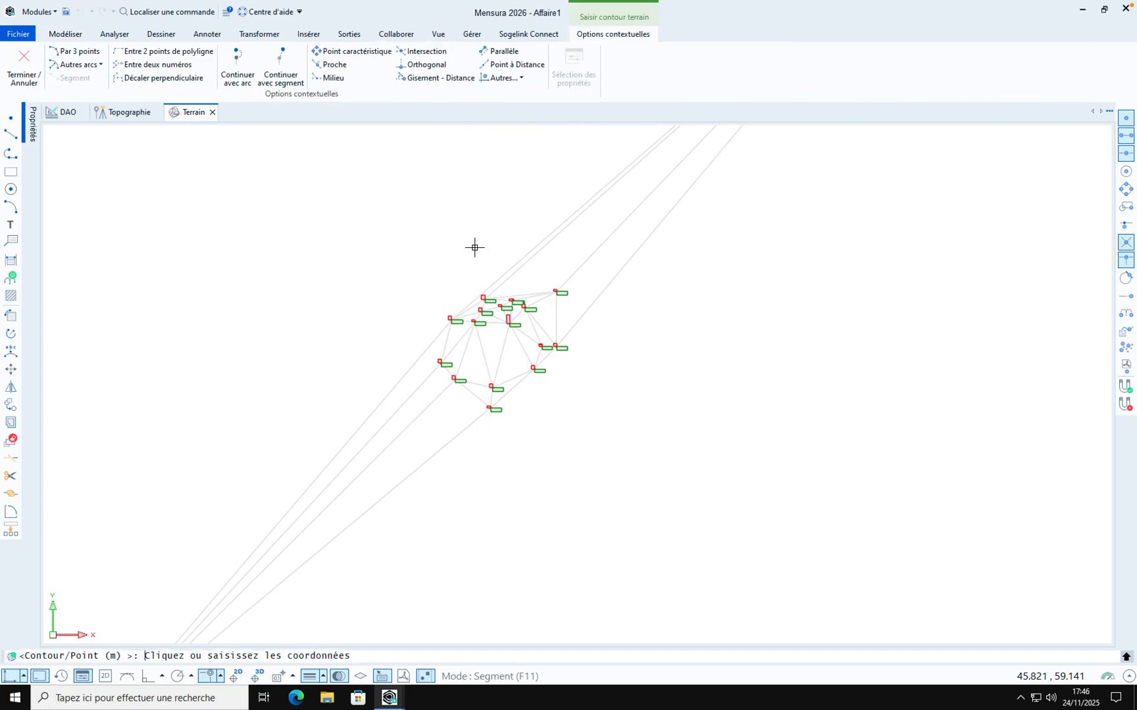
left_click(451, 321)
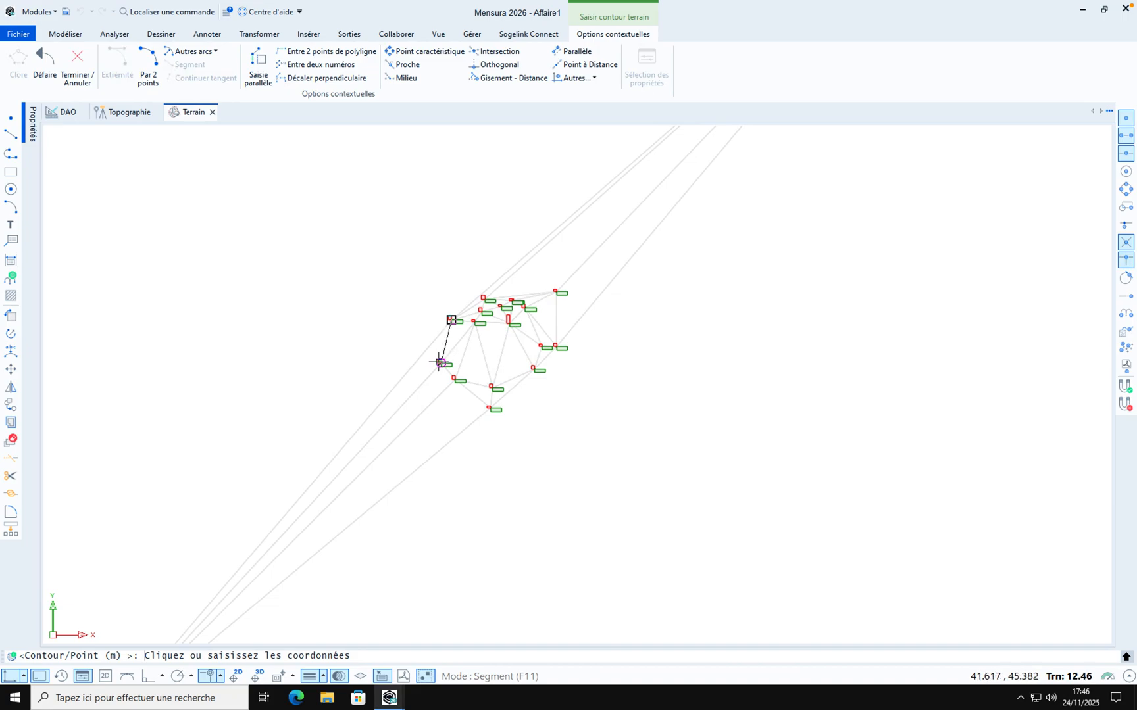
left_click(440, 362)
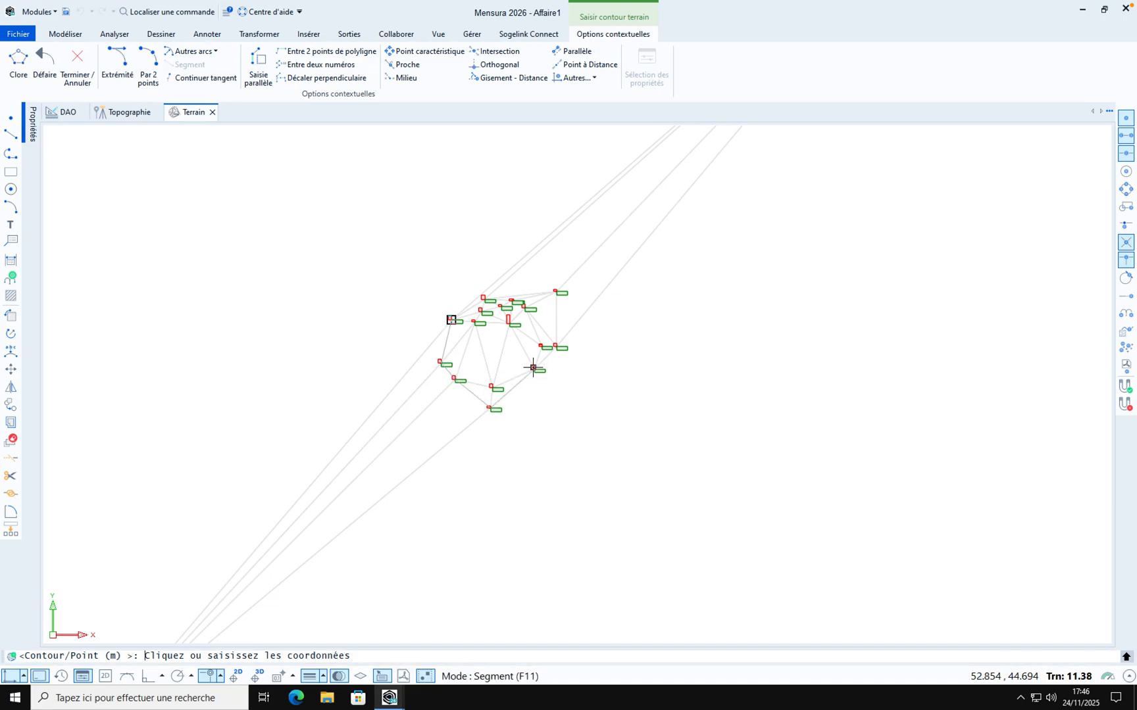
left_click(556, 346)
scroll(570, 406, "down", 1)
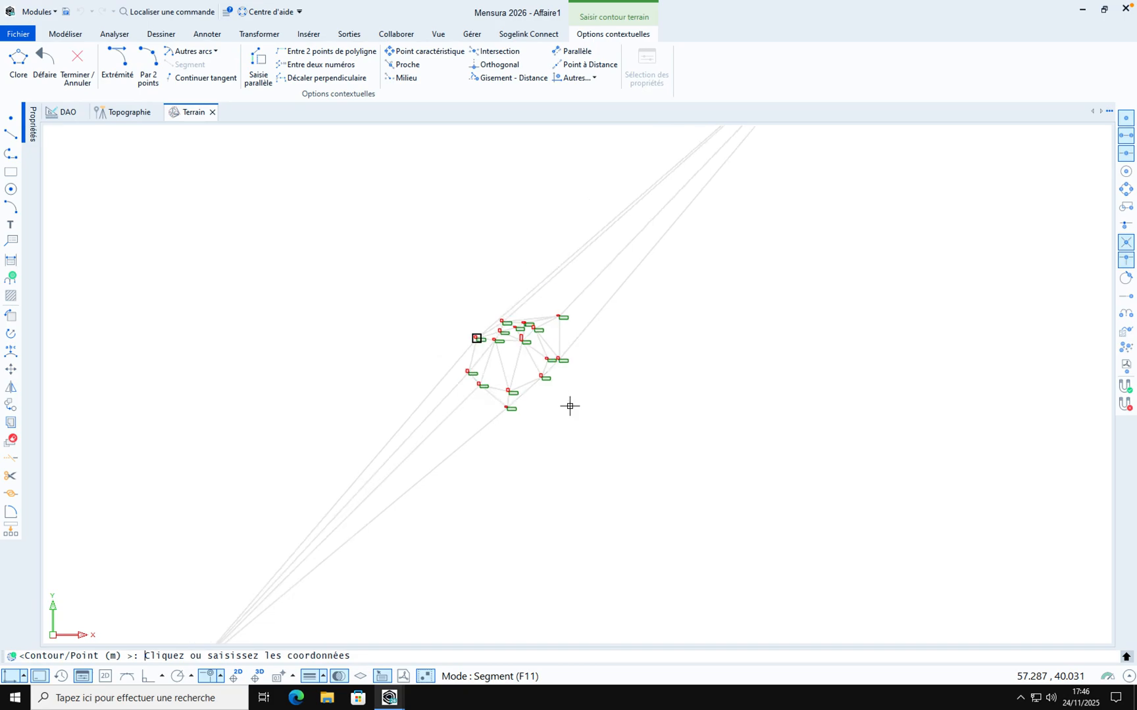
scroll(569, 406, "down", 5)
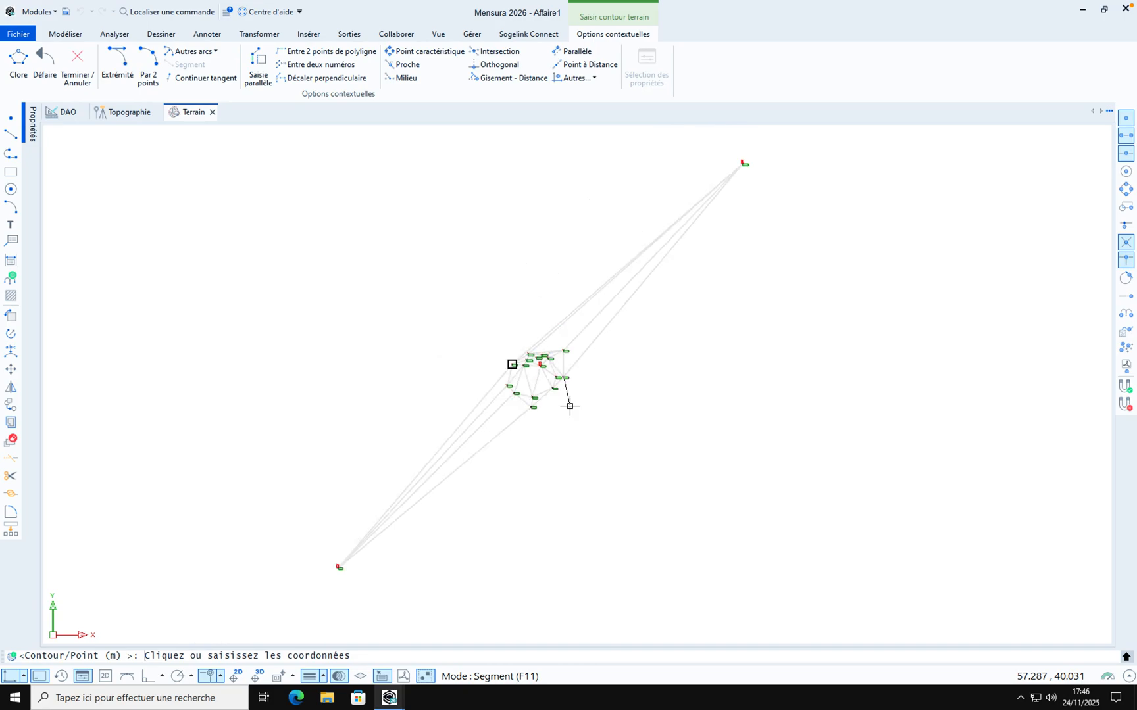
left_click(622, 333)
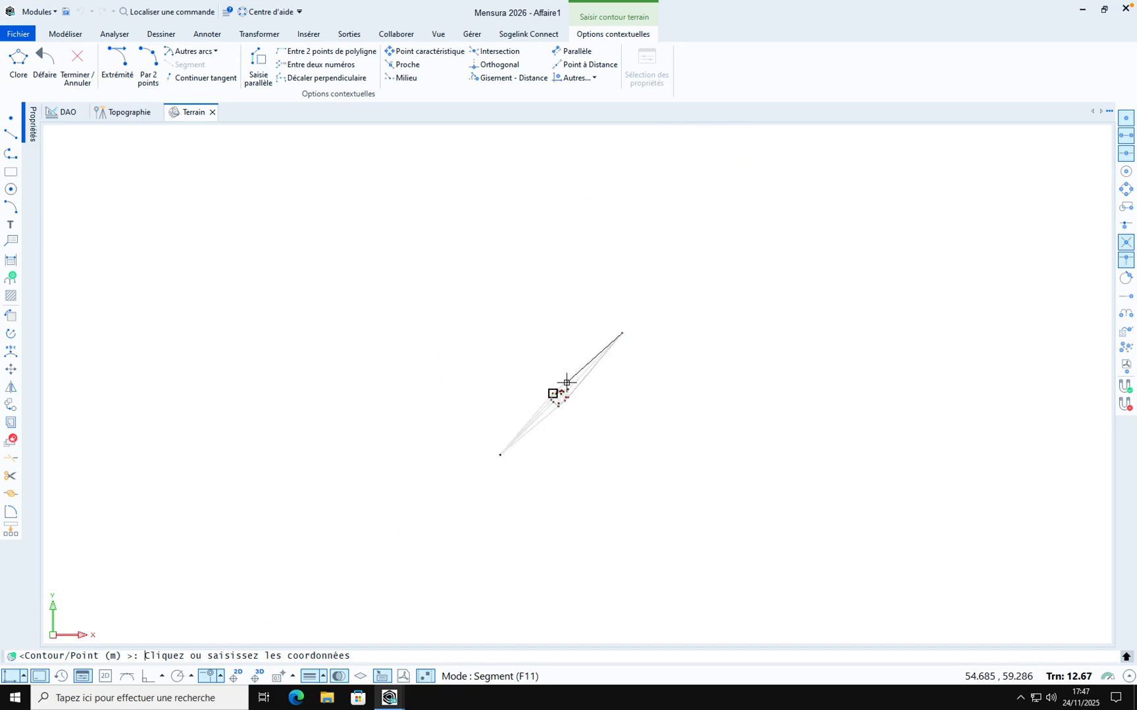
scroll(567, 382, "up", 6)
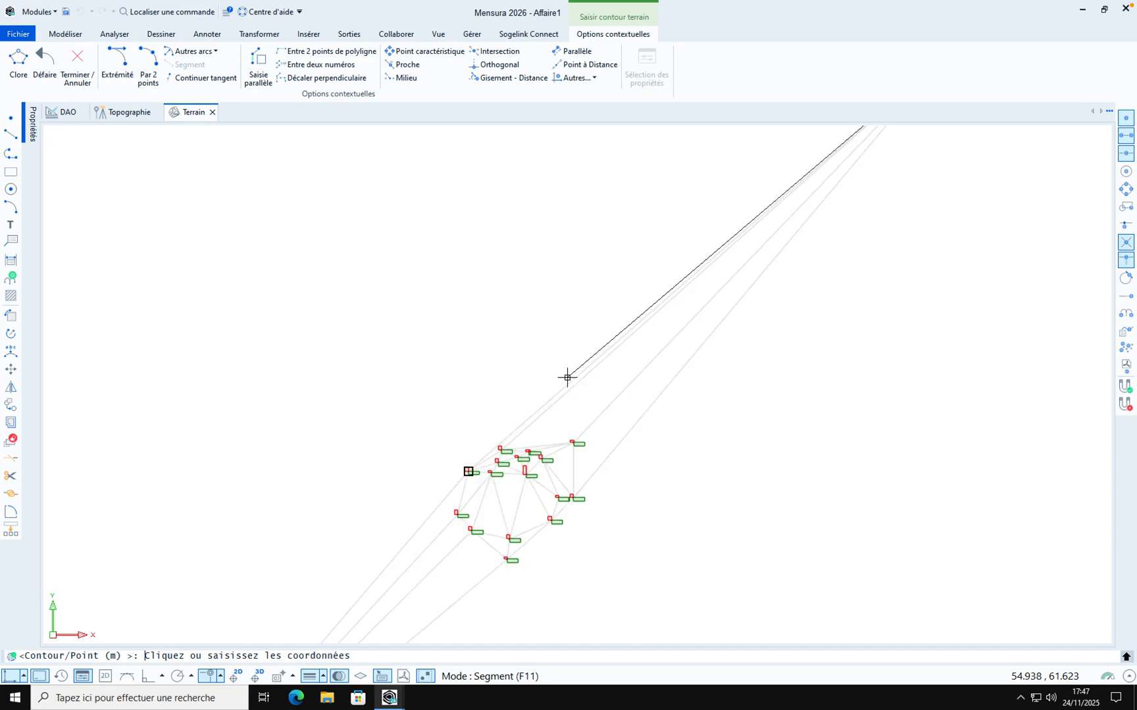
left_click(573, 442)
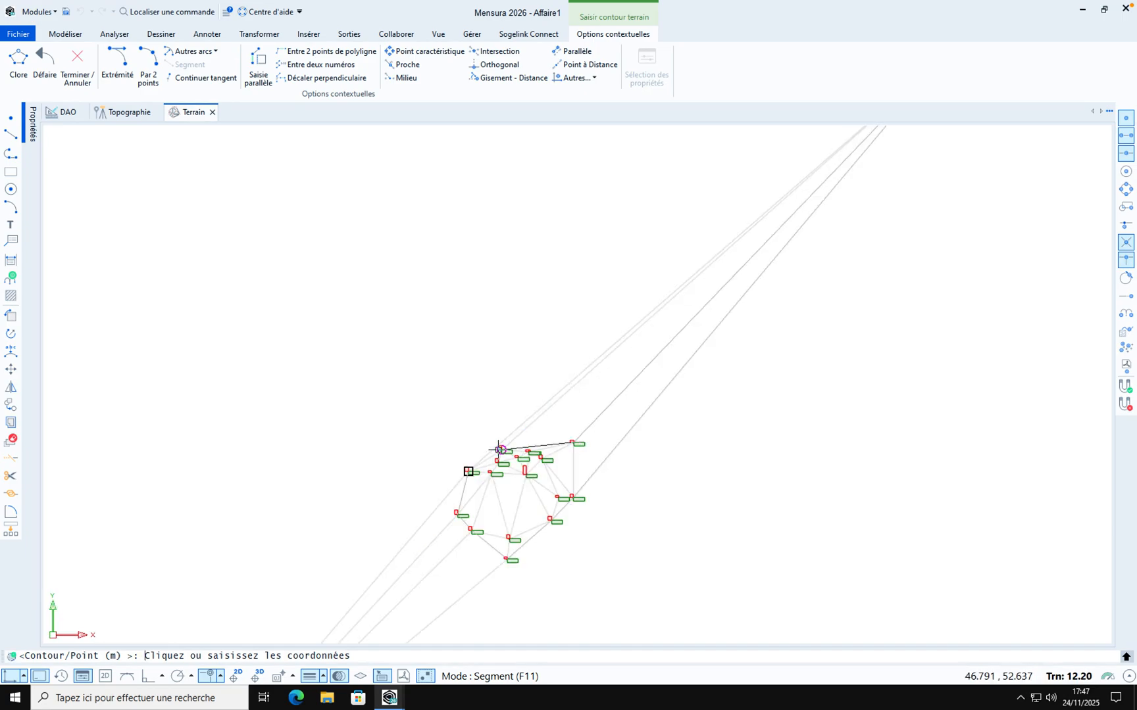
left_click(498, 449)
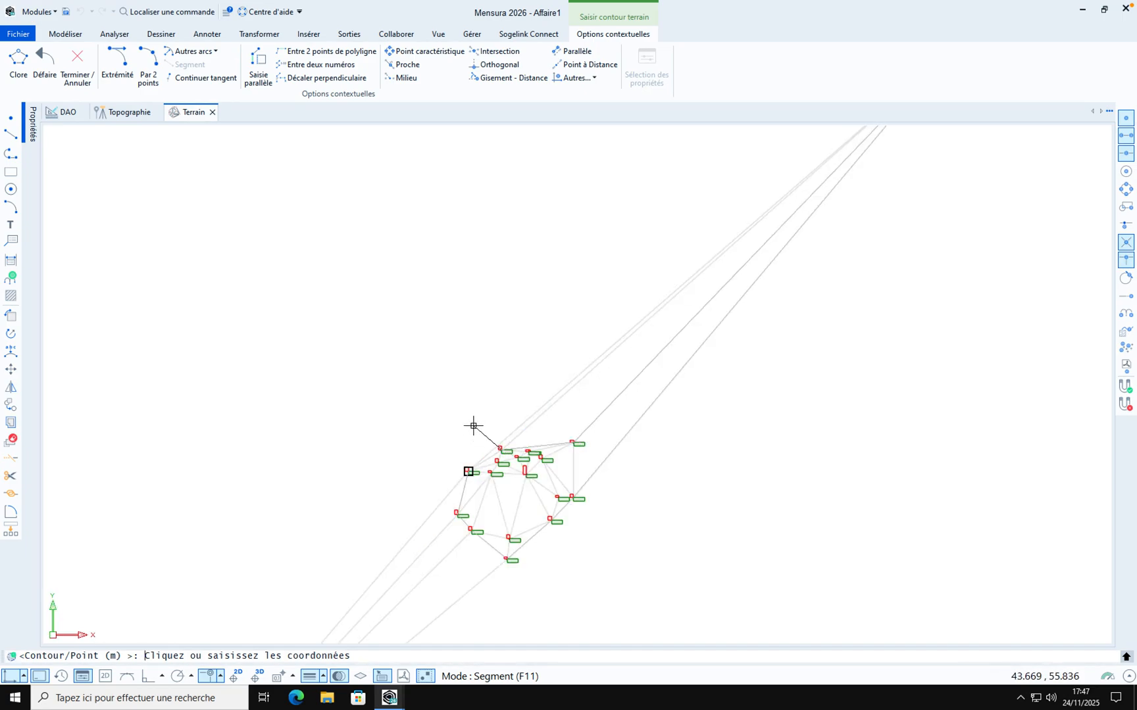
right_click(474, 426)
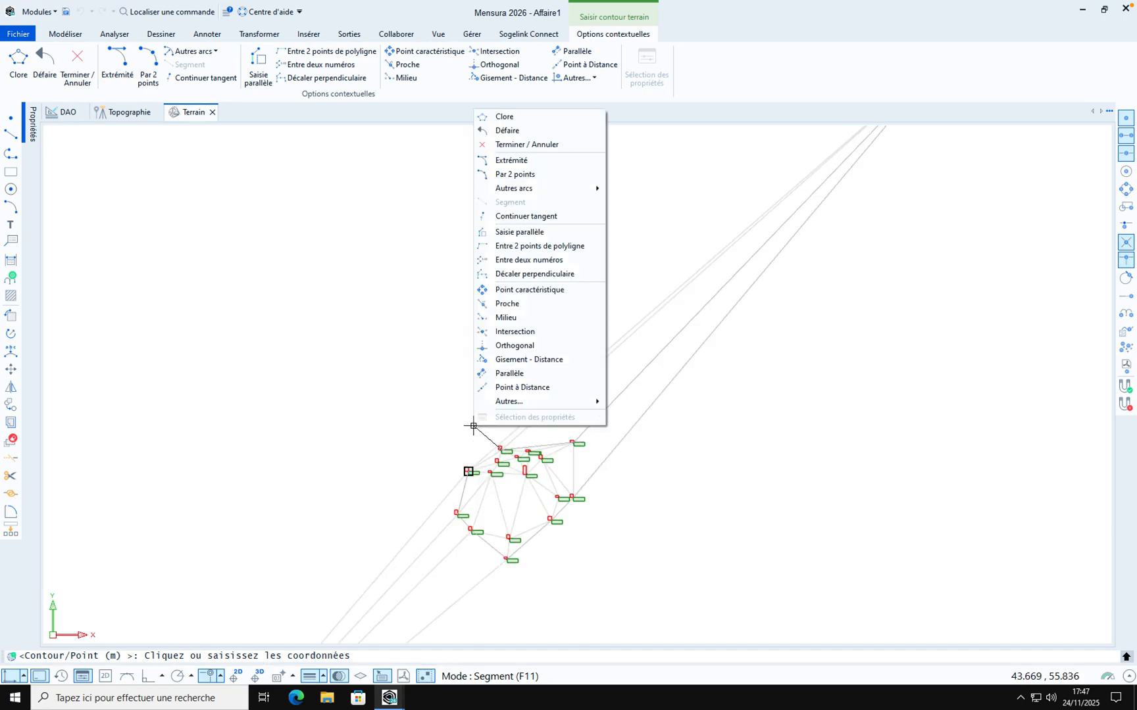
left_click(508, 117)
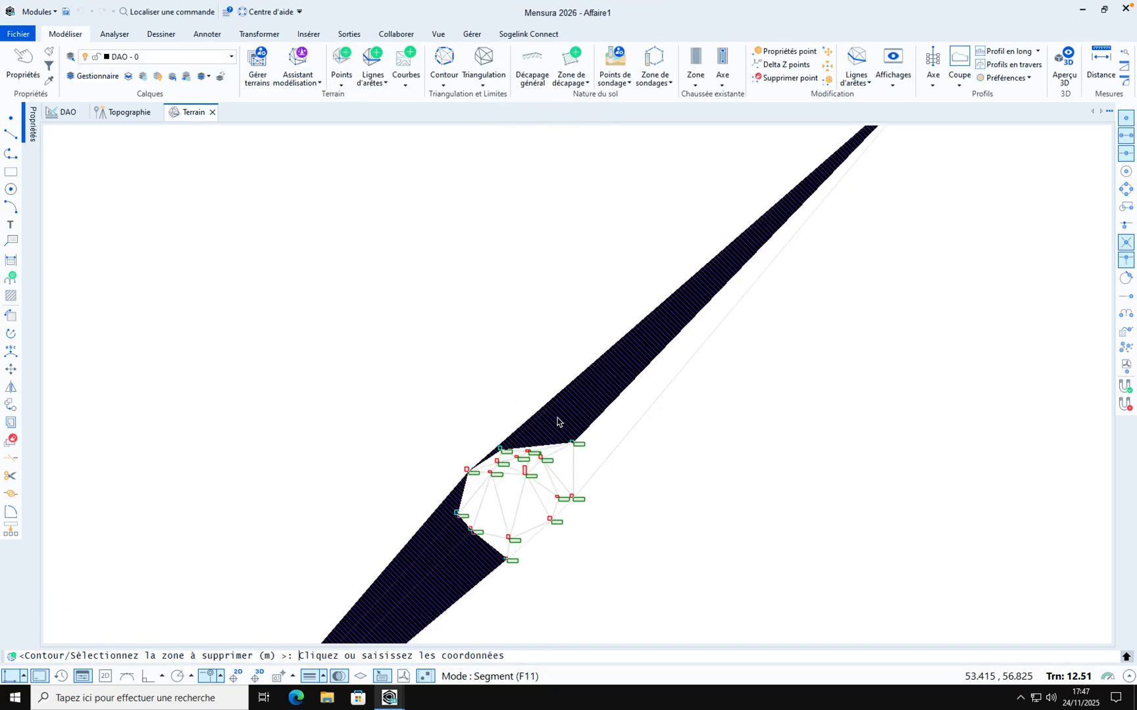
Select the zone outside the contour and delete the terrain points lying outside it
left_click(561, 421)
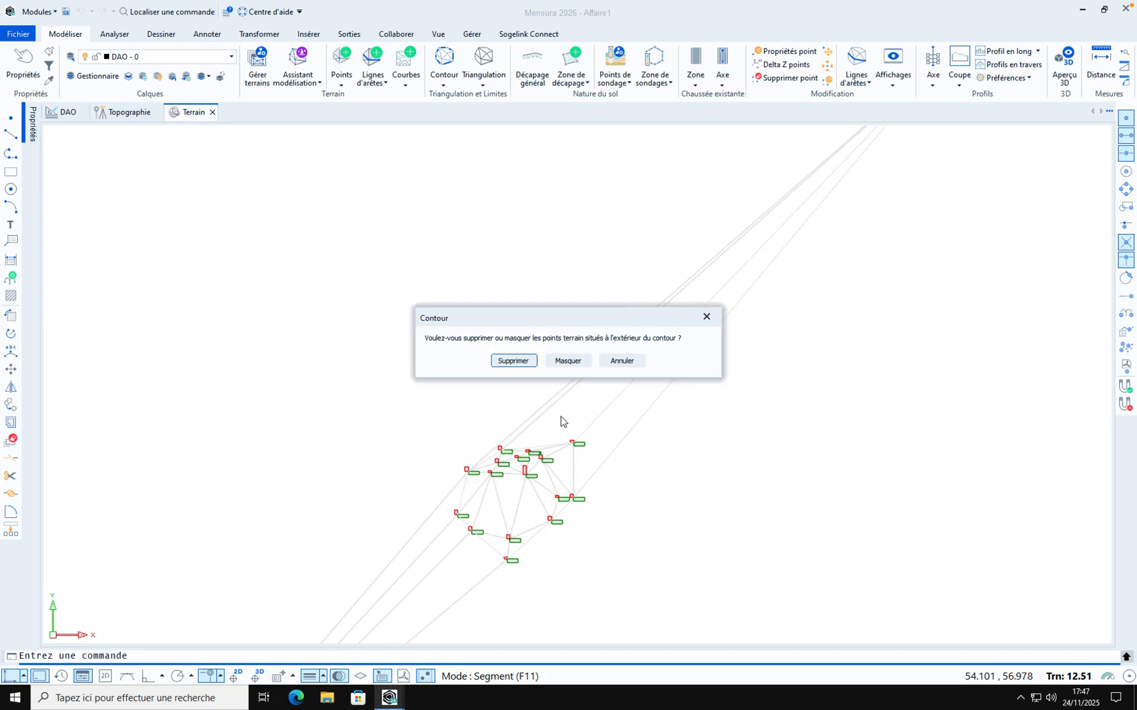
left_click(515, 361)
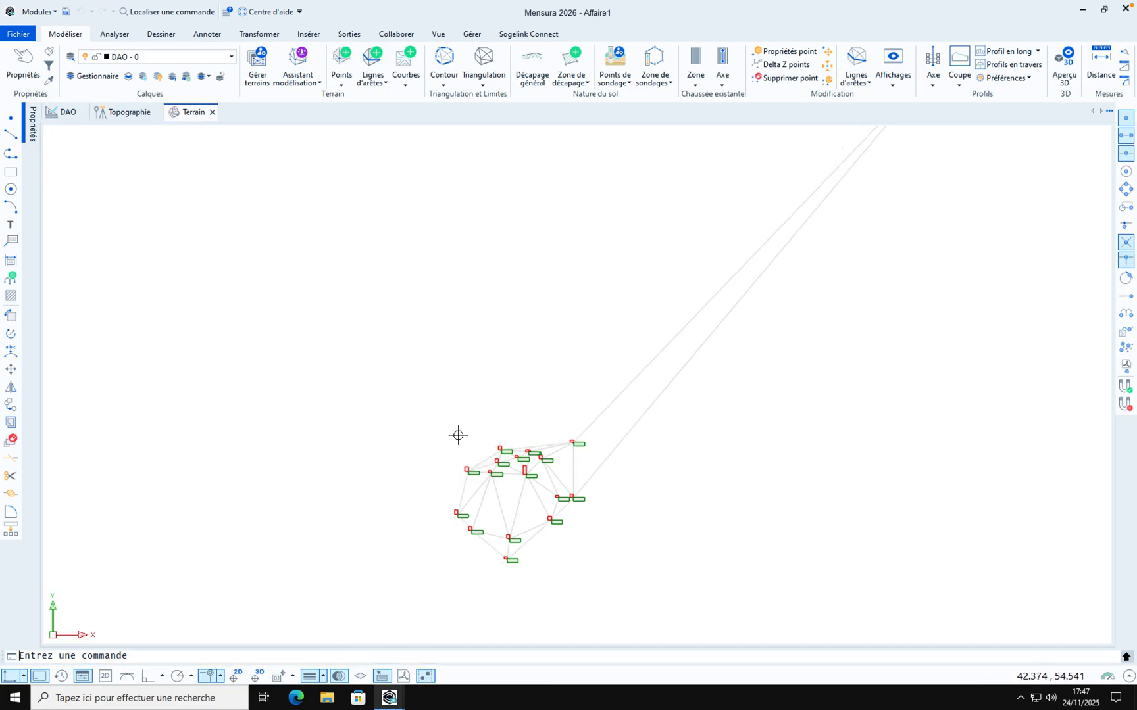
Switch to the Surfaces Projet module
scroll(541, 414, "down", 3)
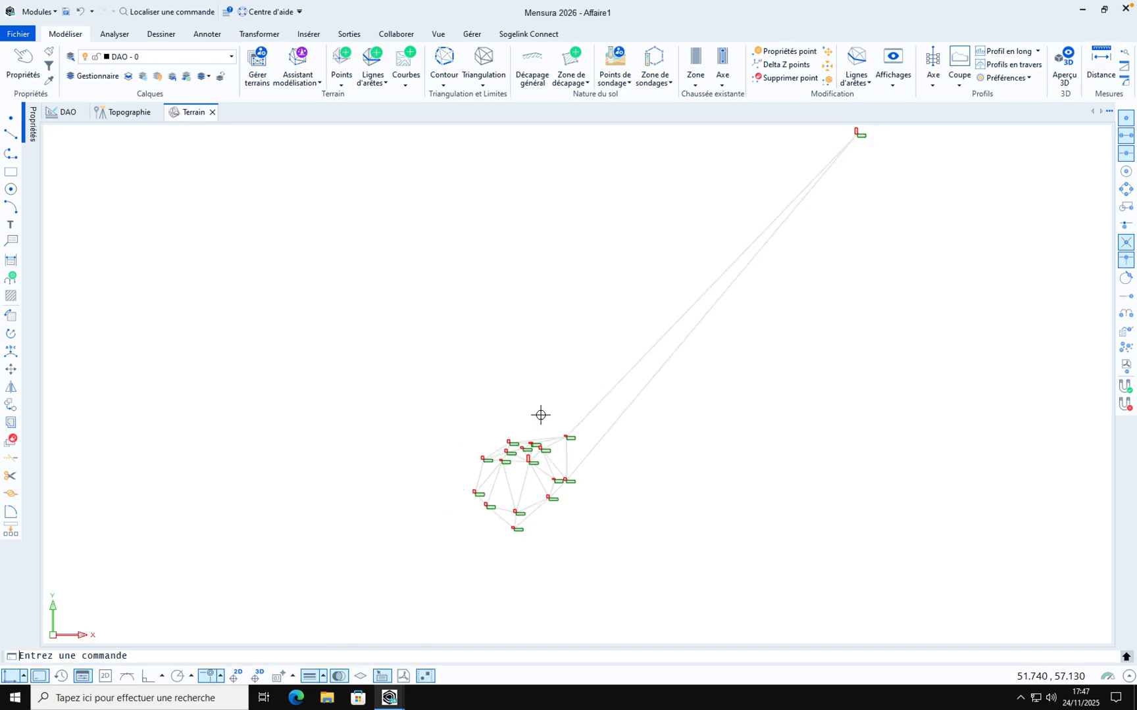
scroll(541, 414, "up", 1)
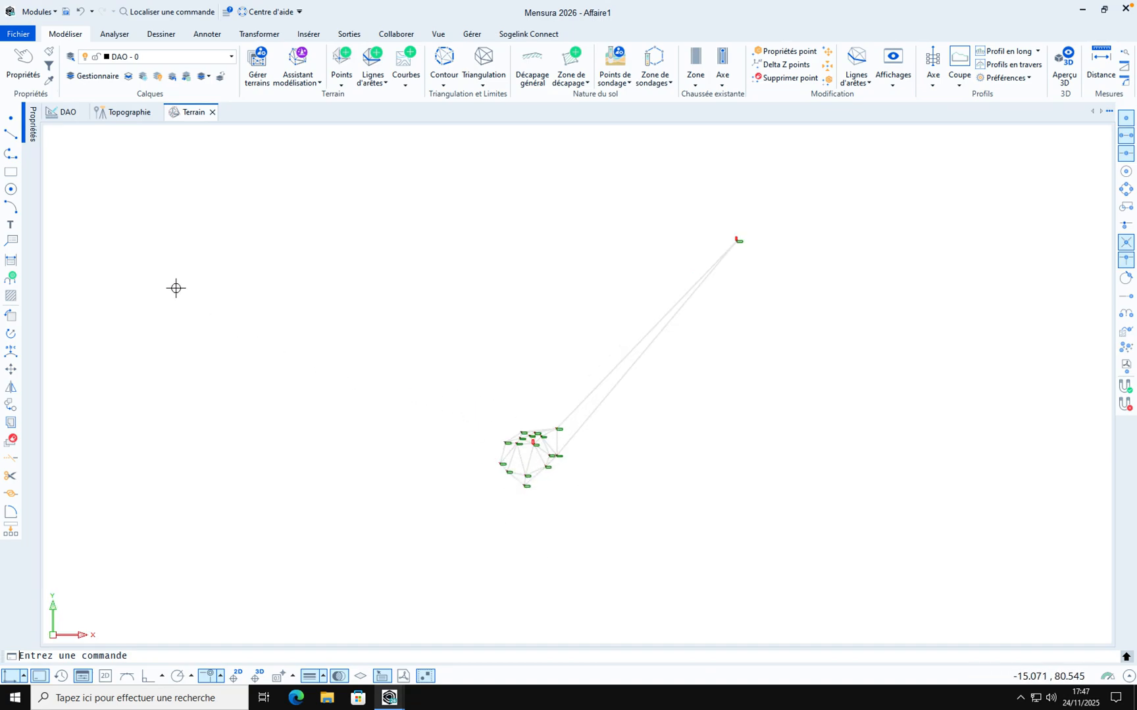
left_click(38, 12)
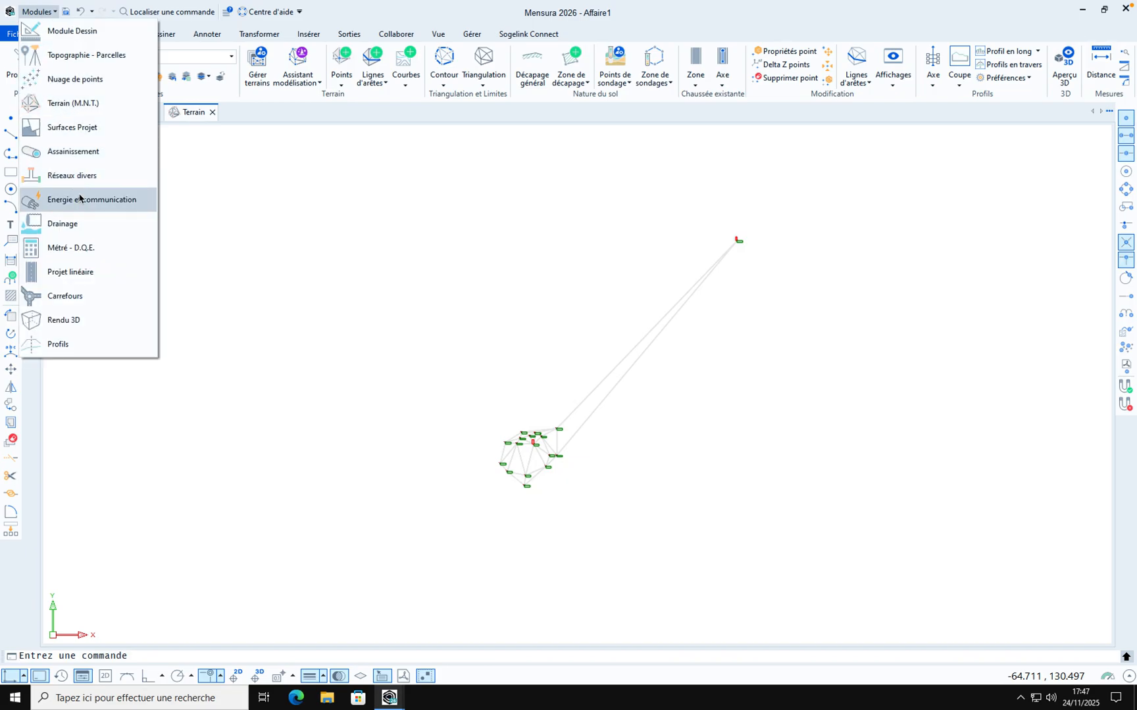
left_click(75, 127)
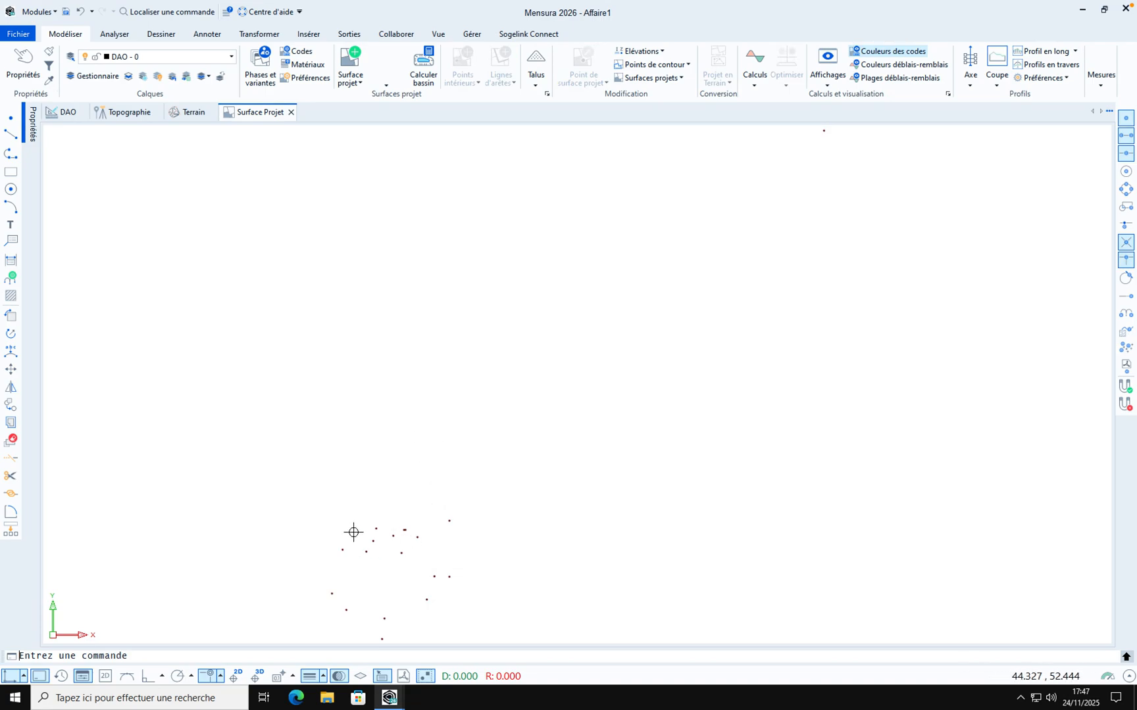
Add the Terrain layers to the Surface Projet view through the layer manager
left_click(87, 78)
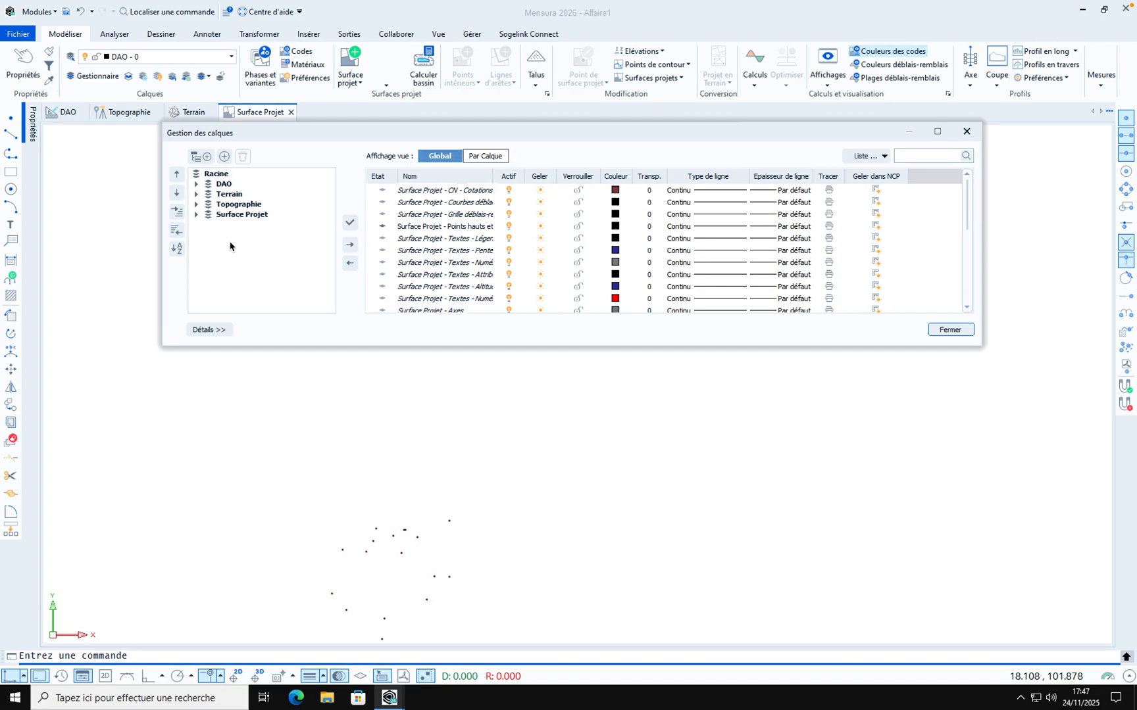
left_click(229, 195)
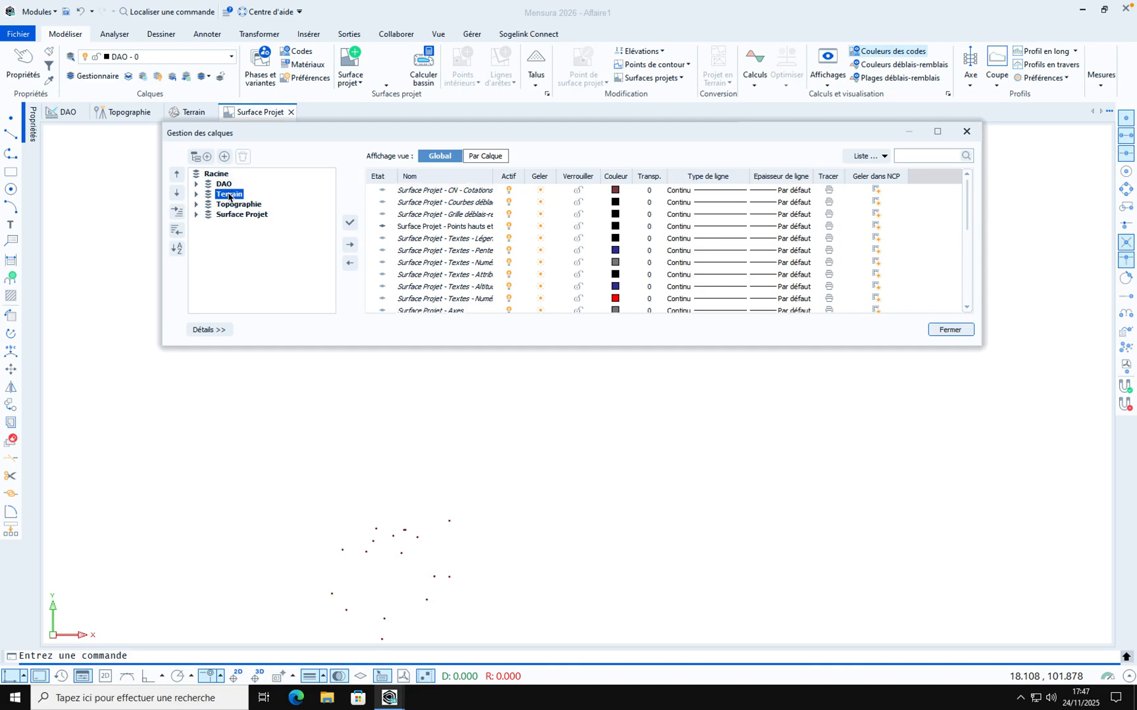
left_click(350, 244)
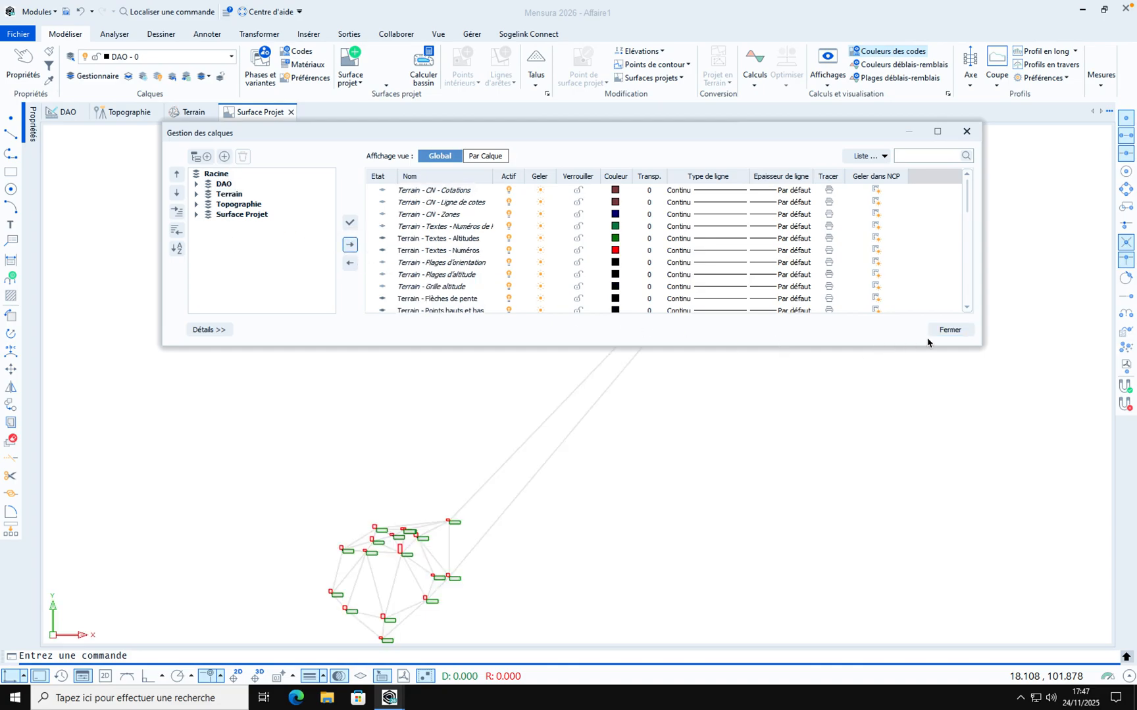
left_click(944, 329)
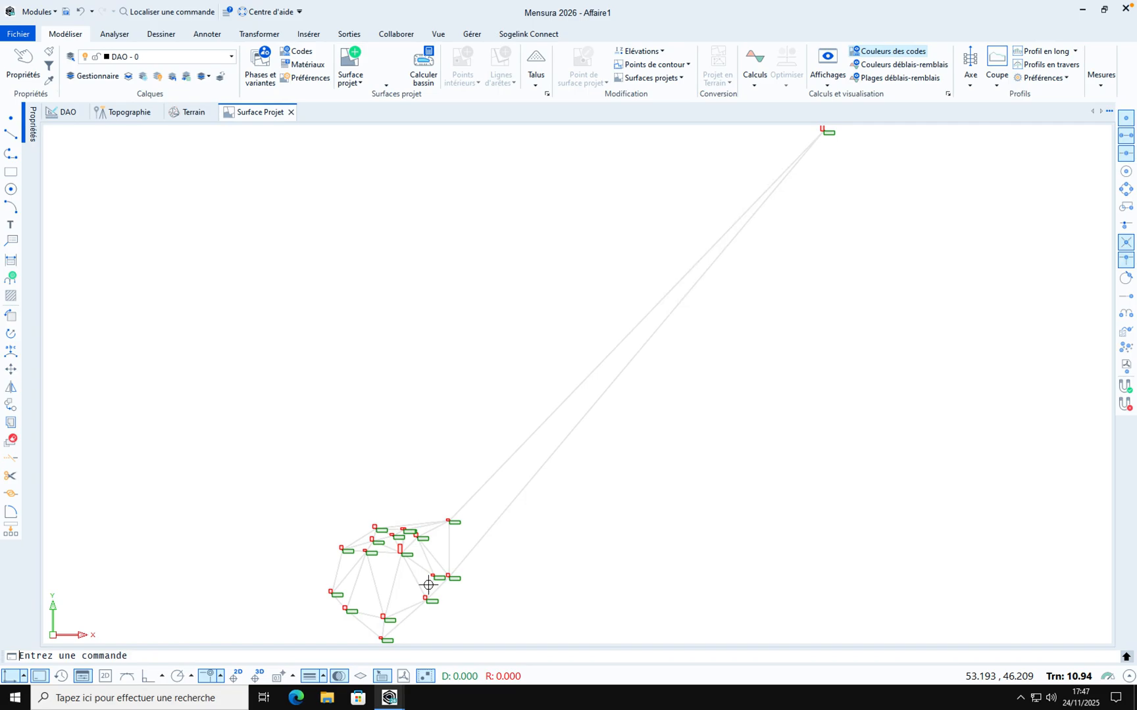
Draw a closed six-vertex polyline inside the terrain between points 7, 1000 and 12
scroll(429, 585, "up", 6)
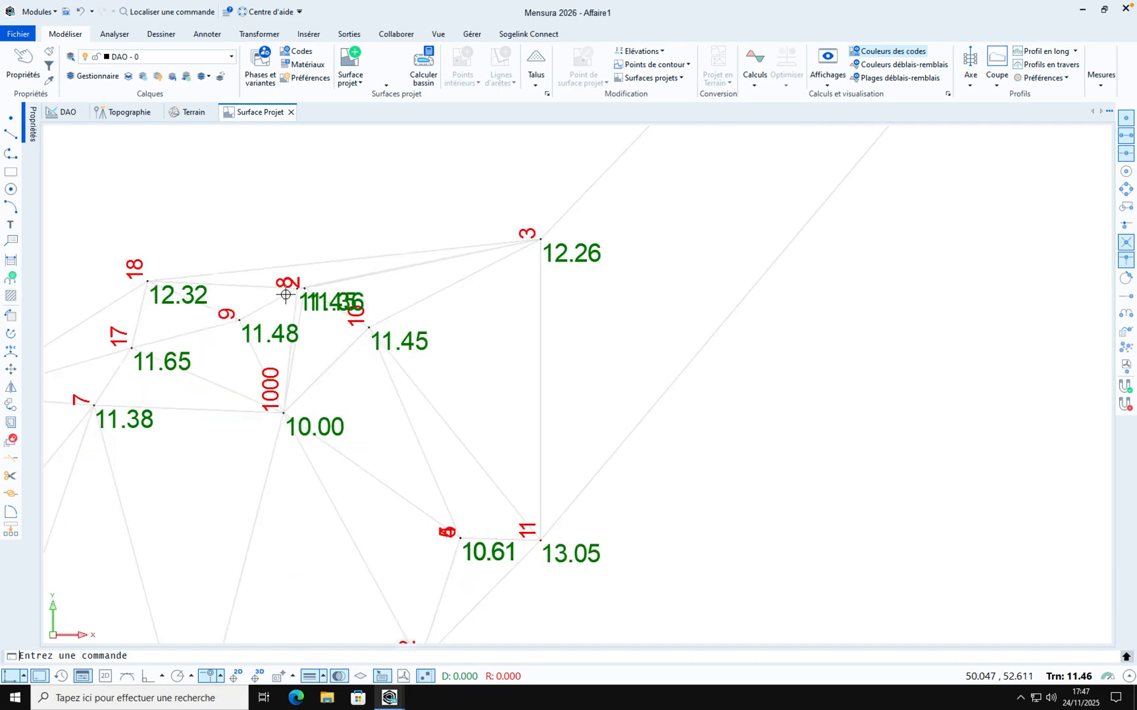
scroll(285, 295, "down", 5)
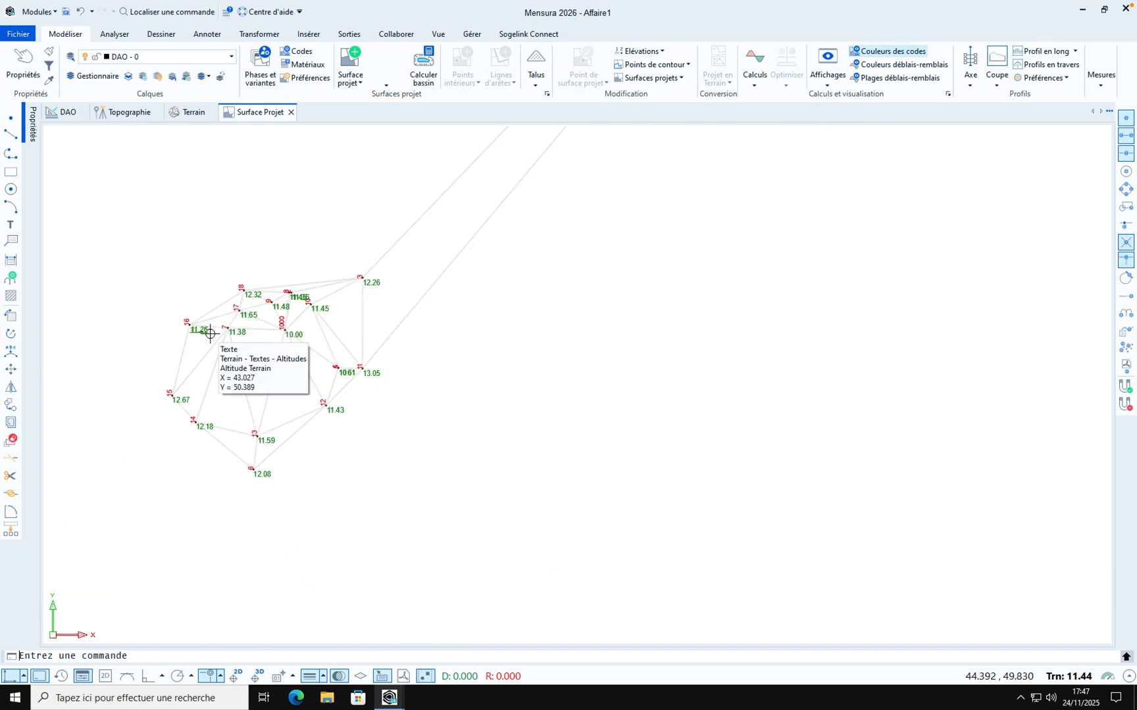
scroll(210, 334, "up", 3)
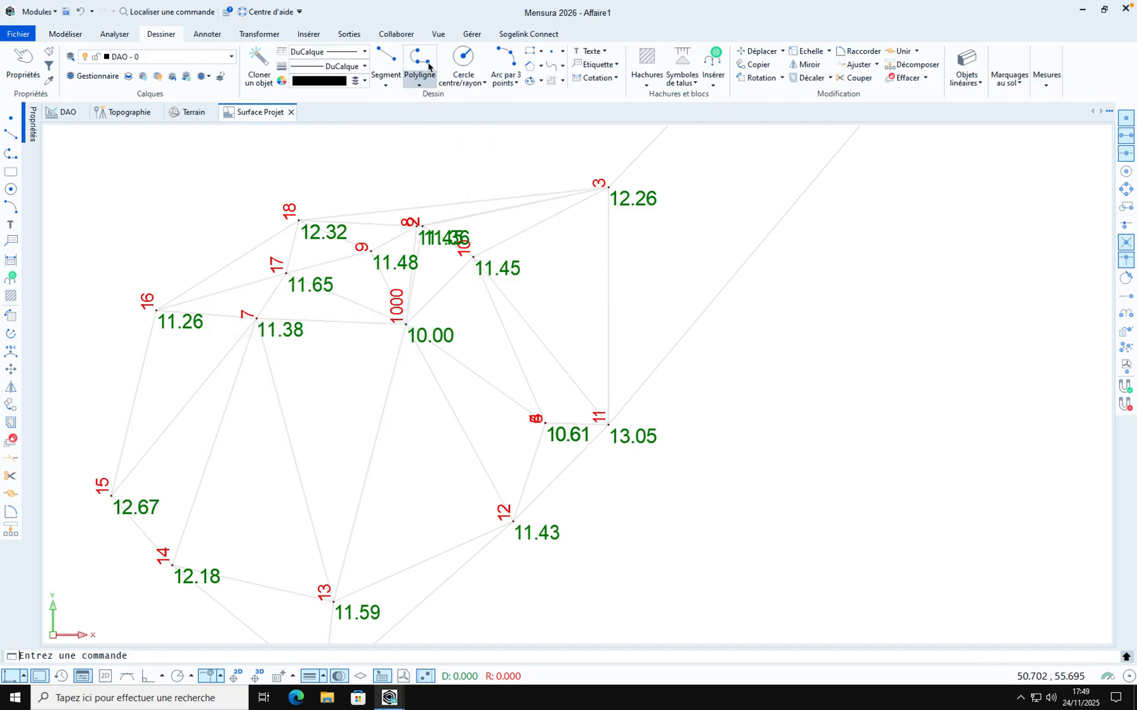
left_click(425, 62)
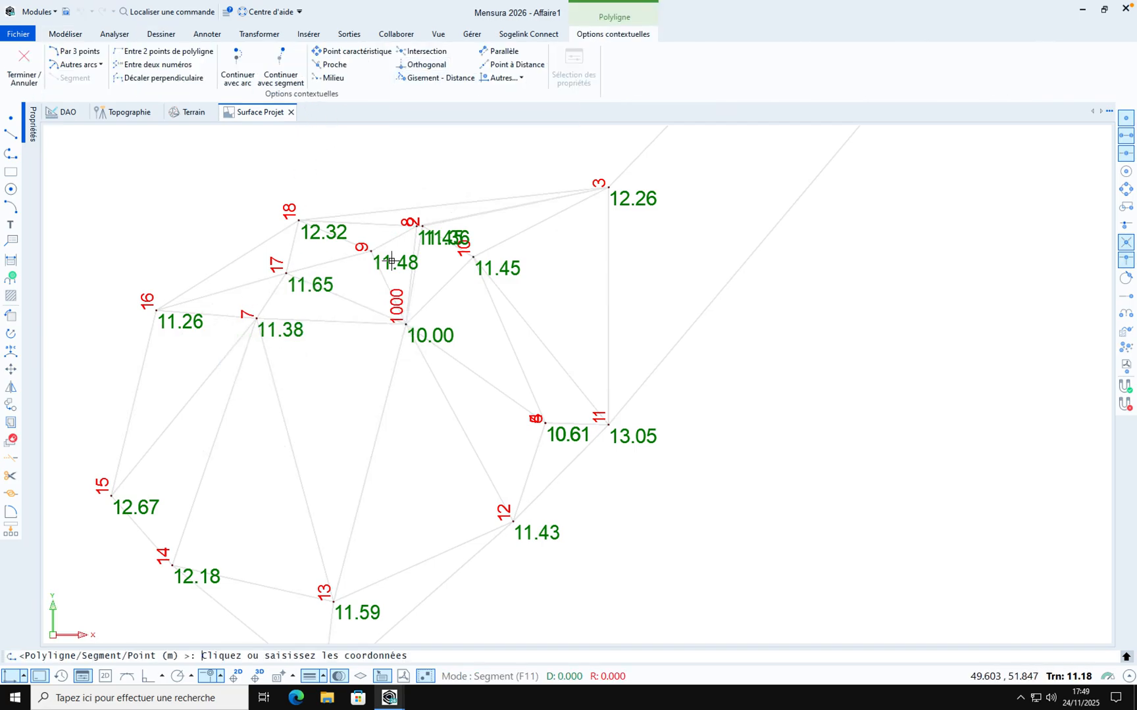
left_click(321, 361)
left_click(411, 352)
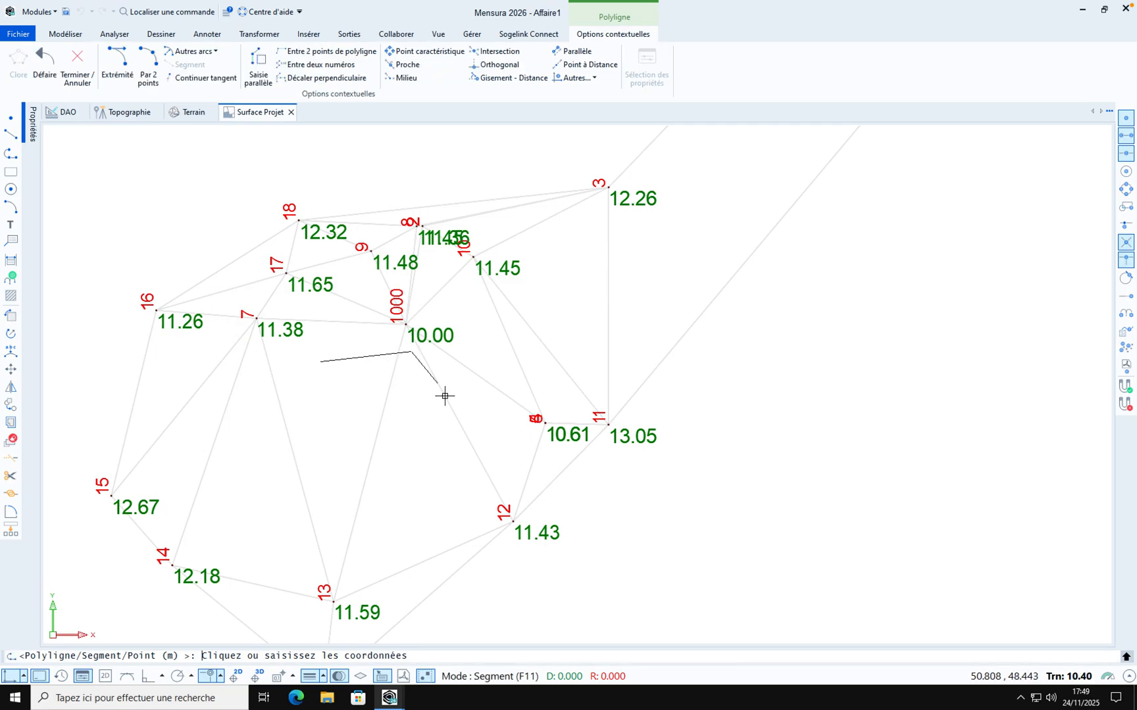
left_click(446, 399)
left_click(395, 465)
left_click(291, 458)
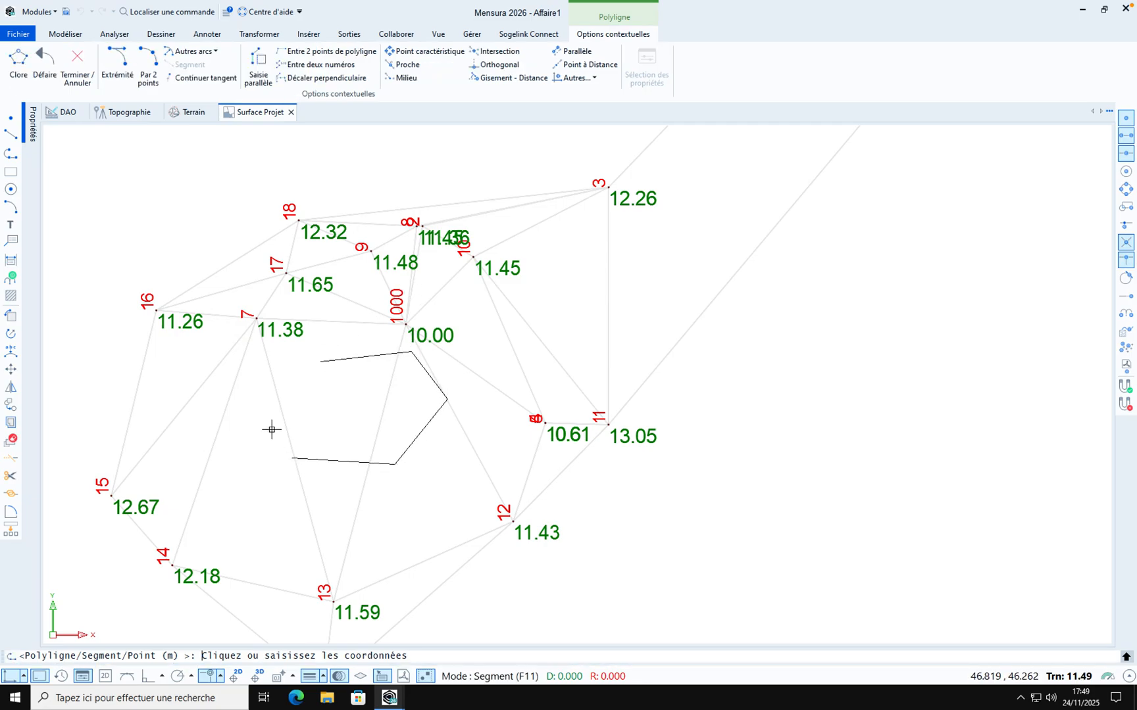
left_click(260, 406)
type("c")
right_click(302, 369)
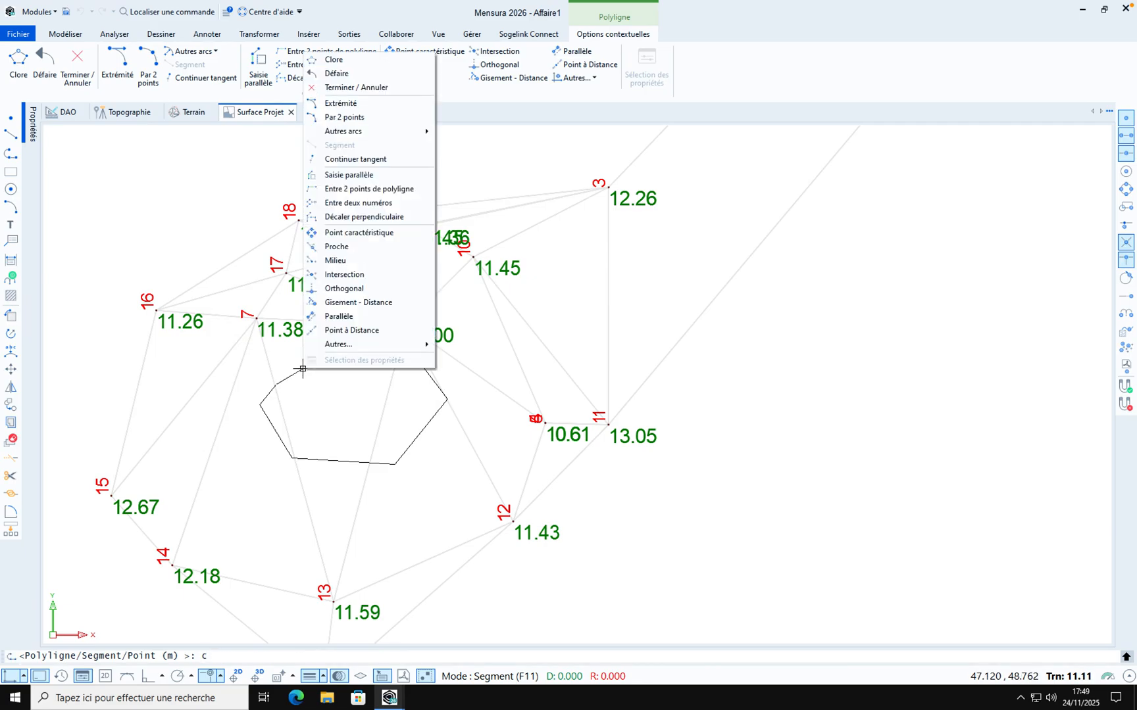
left_click(334, 59)
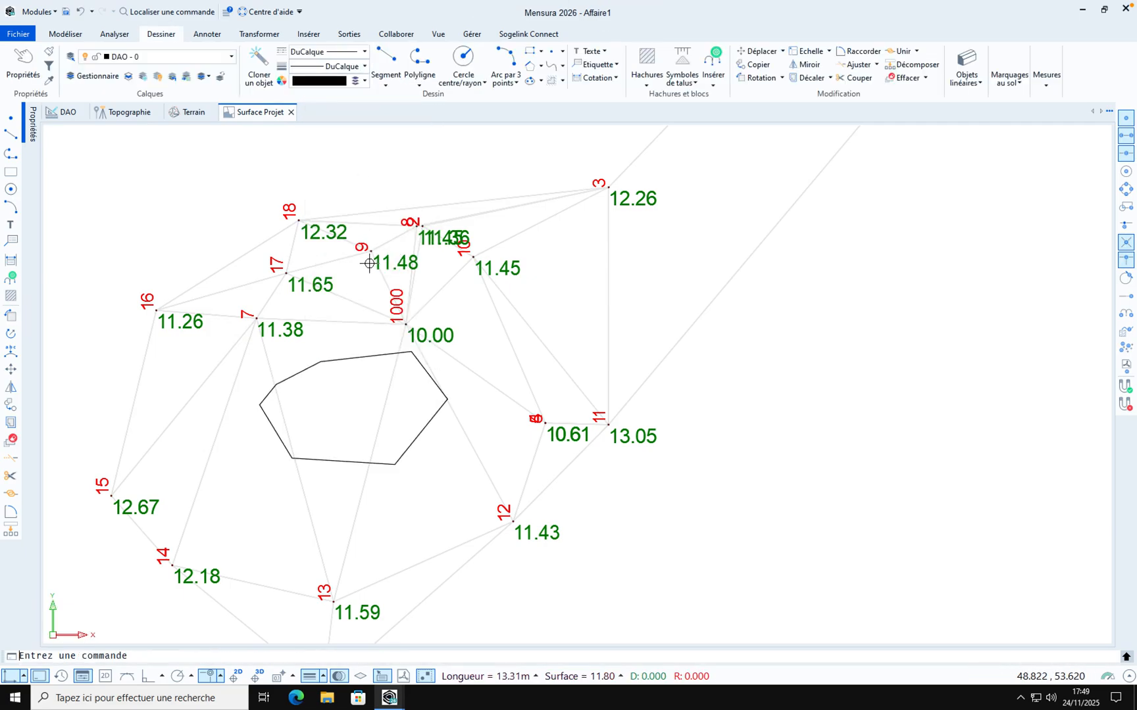
Convert the closed polyline from 2D to 3D
left_click(361, 358)
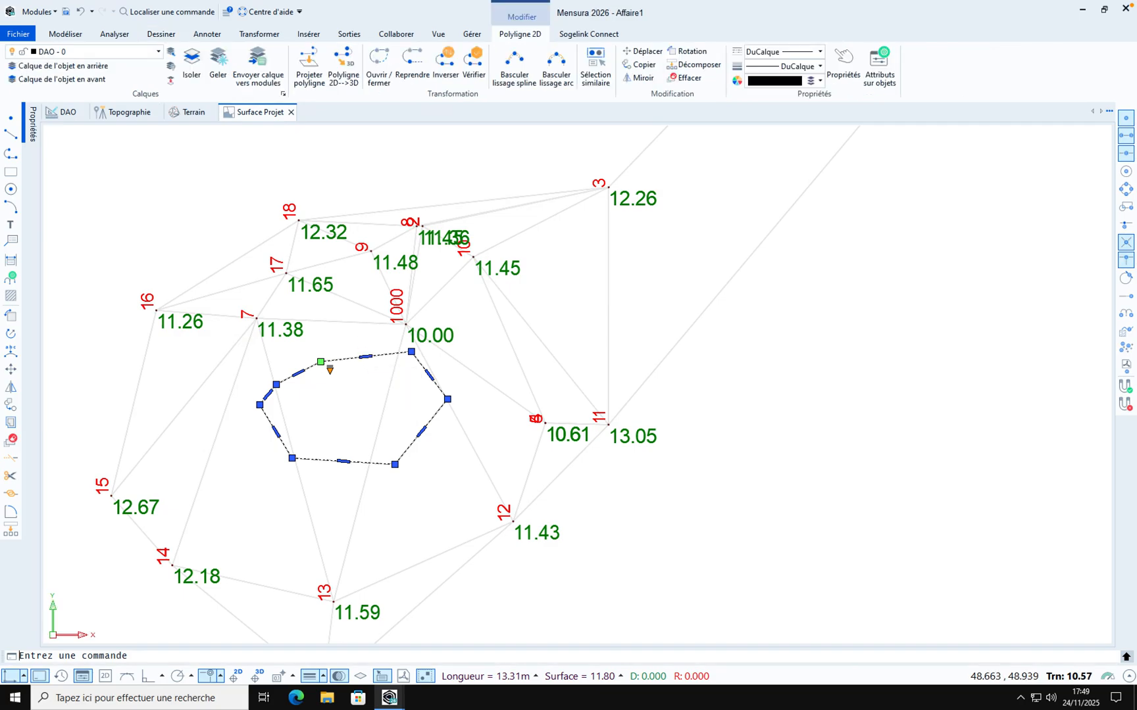
left_click(348, 75)
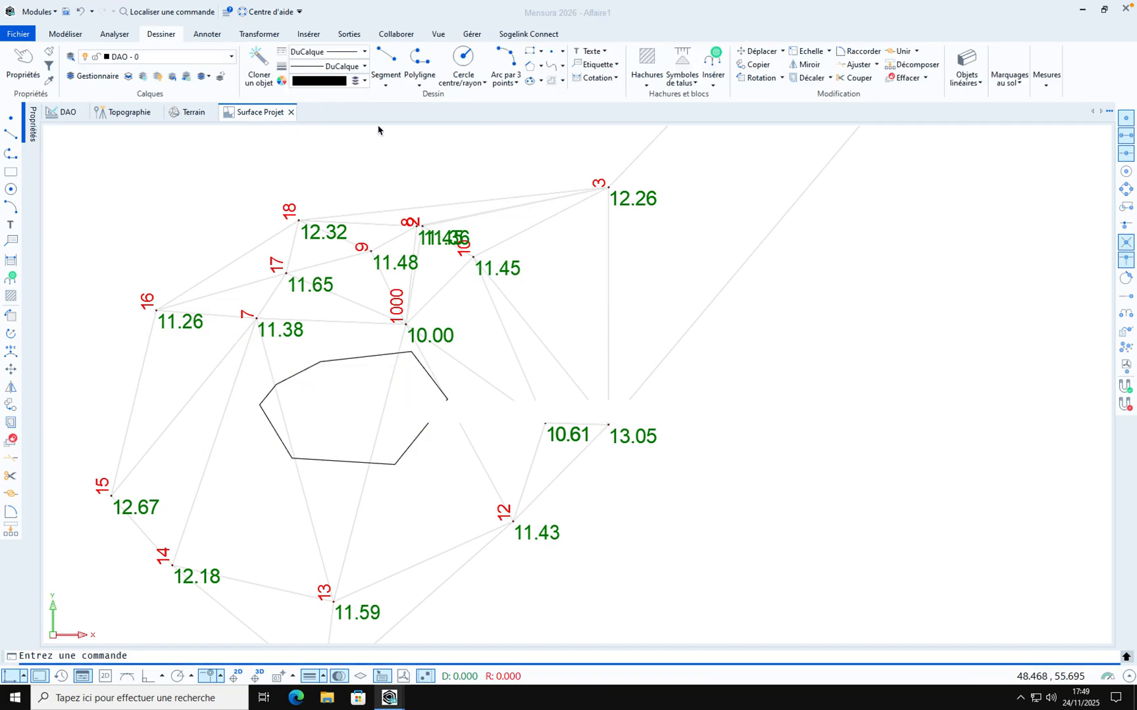
Give the 3D polyline a constant altitude of 11
left_click_drag(513, 310, 479, 308)
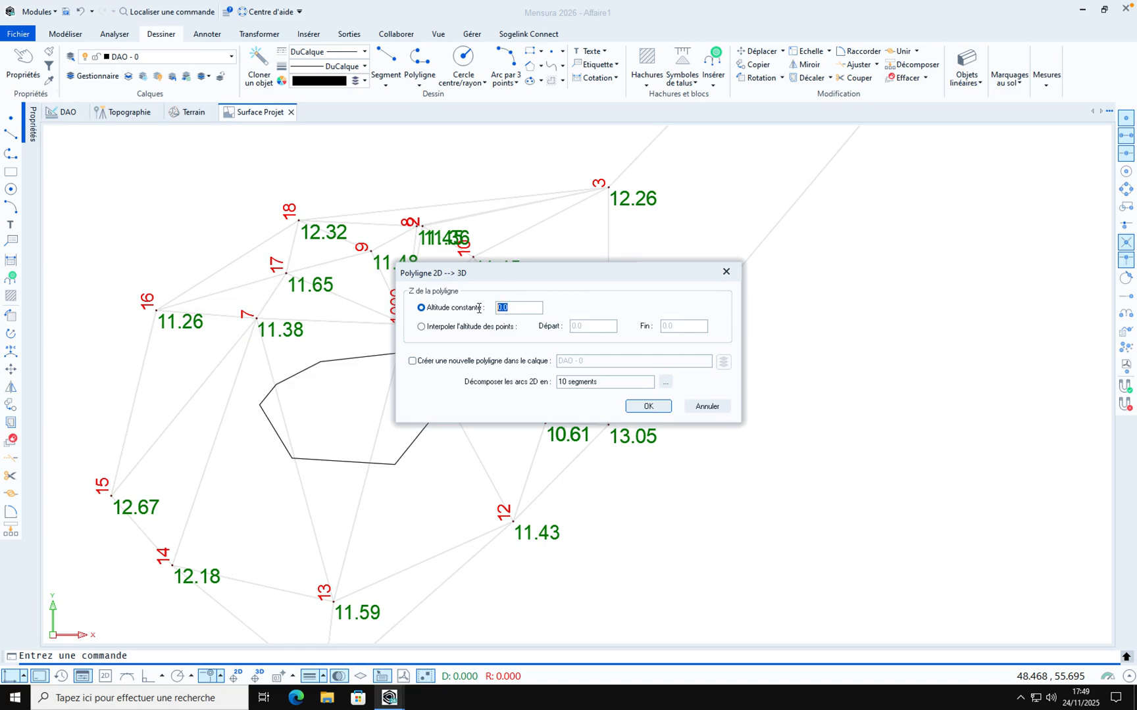
type("11")
left_click(648, 406)
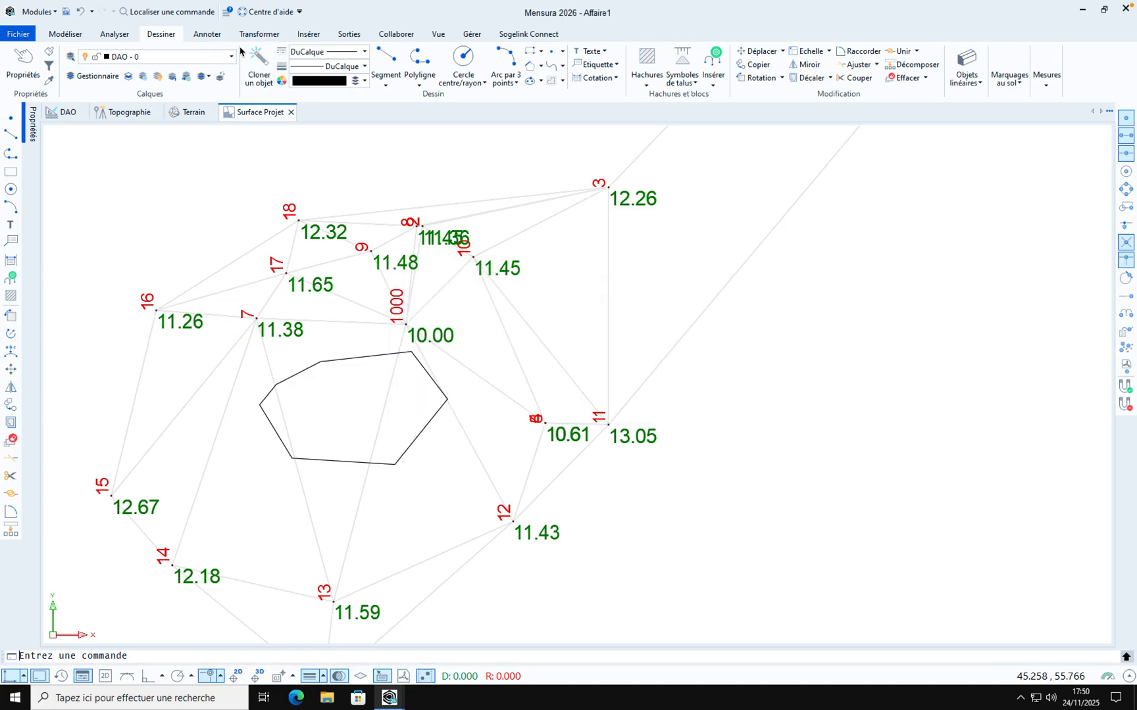
Start a basin calculation from the 3D polyline and set its base polygon type to Fond du bassin
left_click(66, 34)
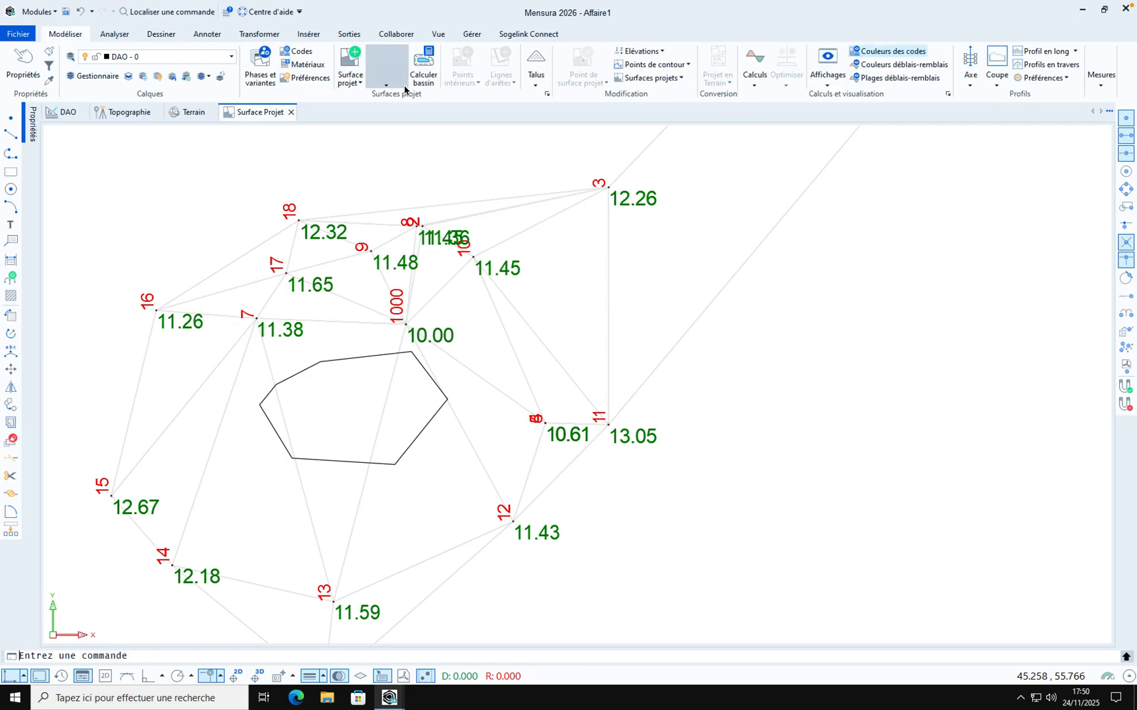
left_click(429, 70)
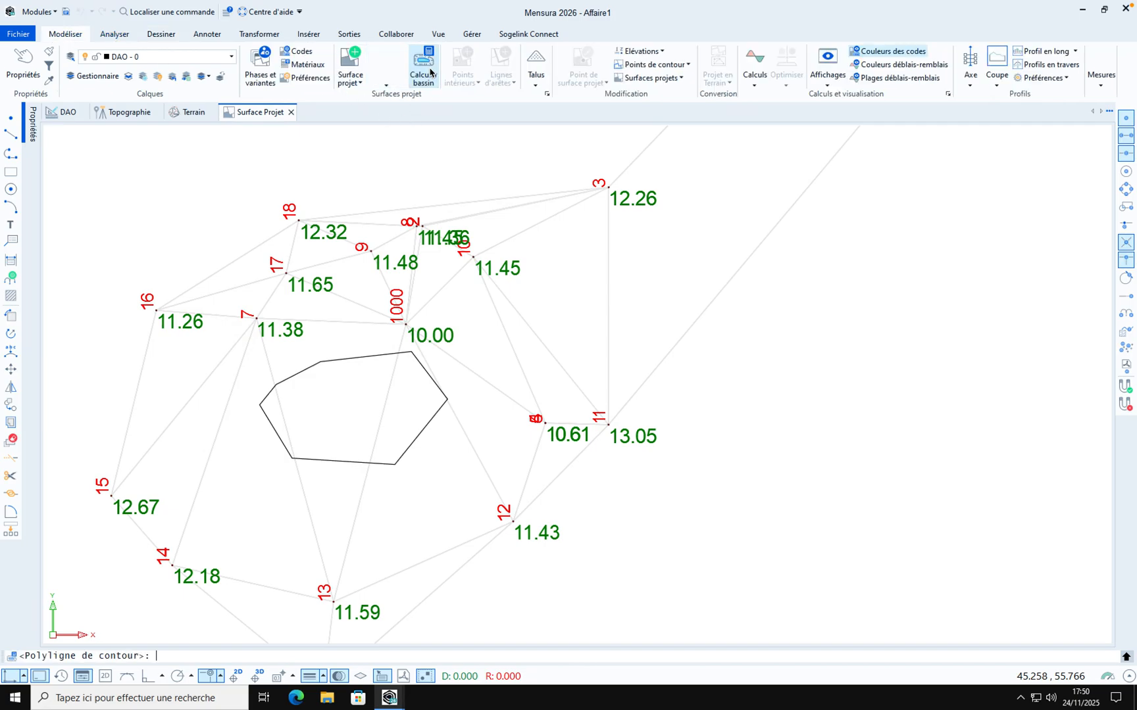
left_click(367, 359)
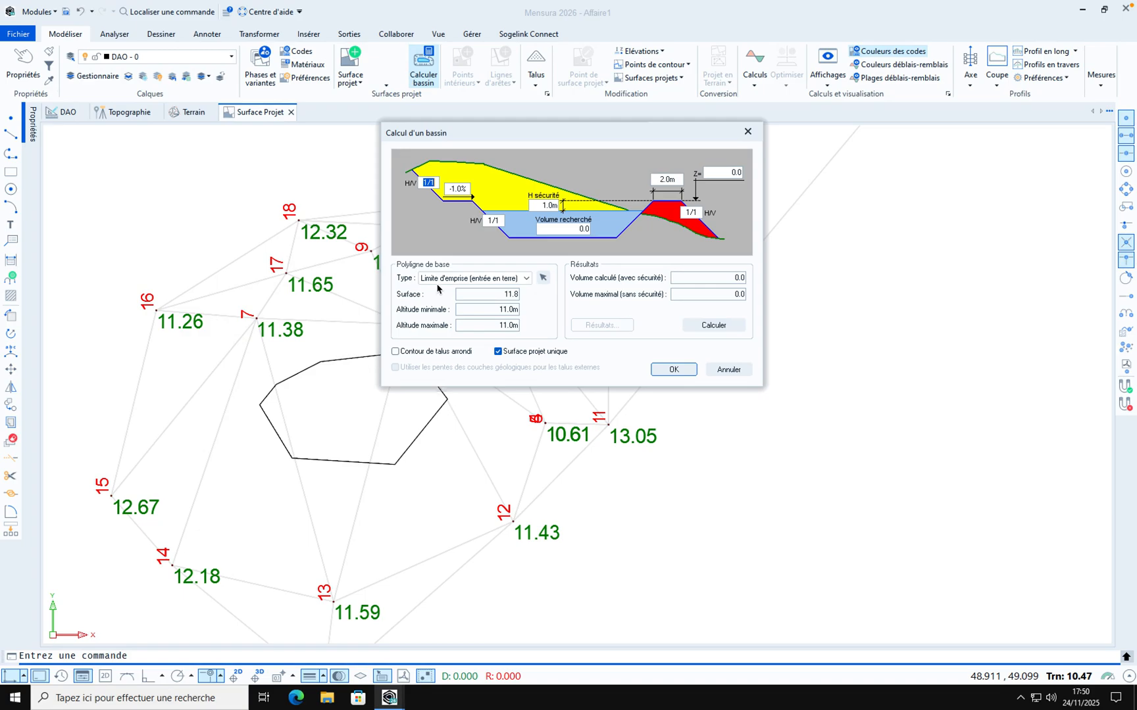
left_click(525, 279)
left_click(471, 291)
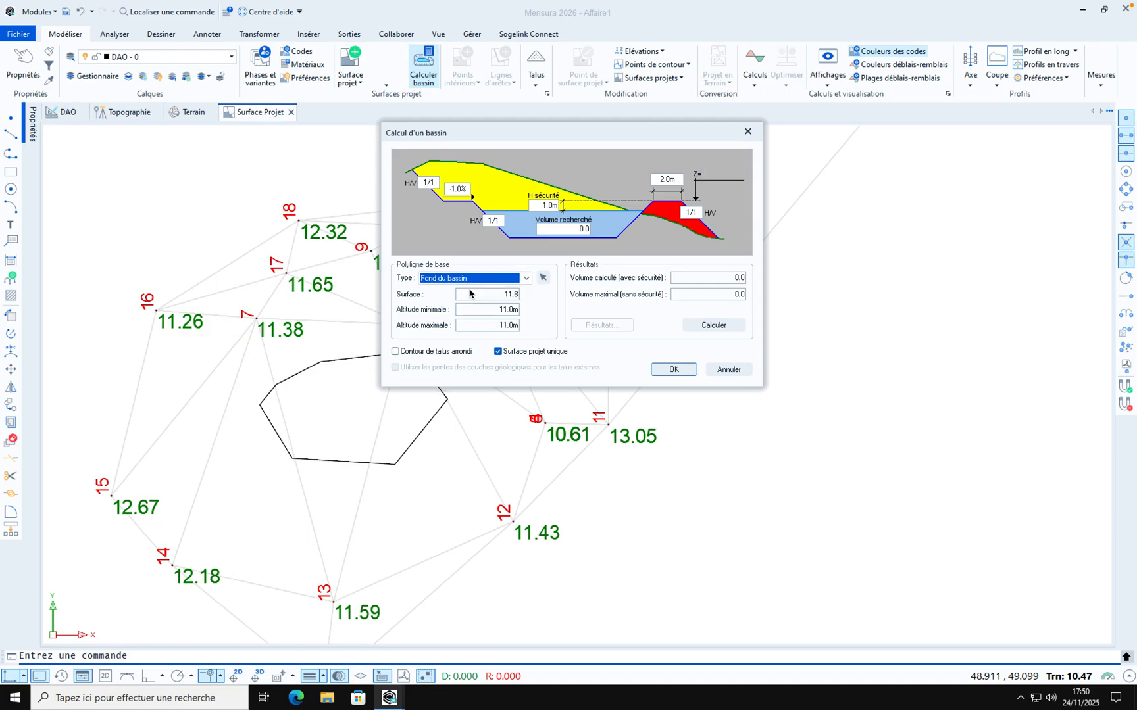
Set the basin's safety height to 0.2 m and crest width to 0 m, then calculate and validate the basin
double_click(544, 206)
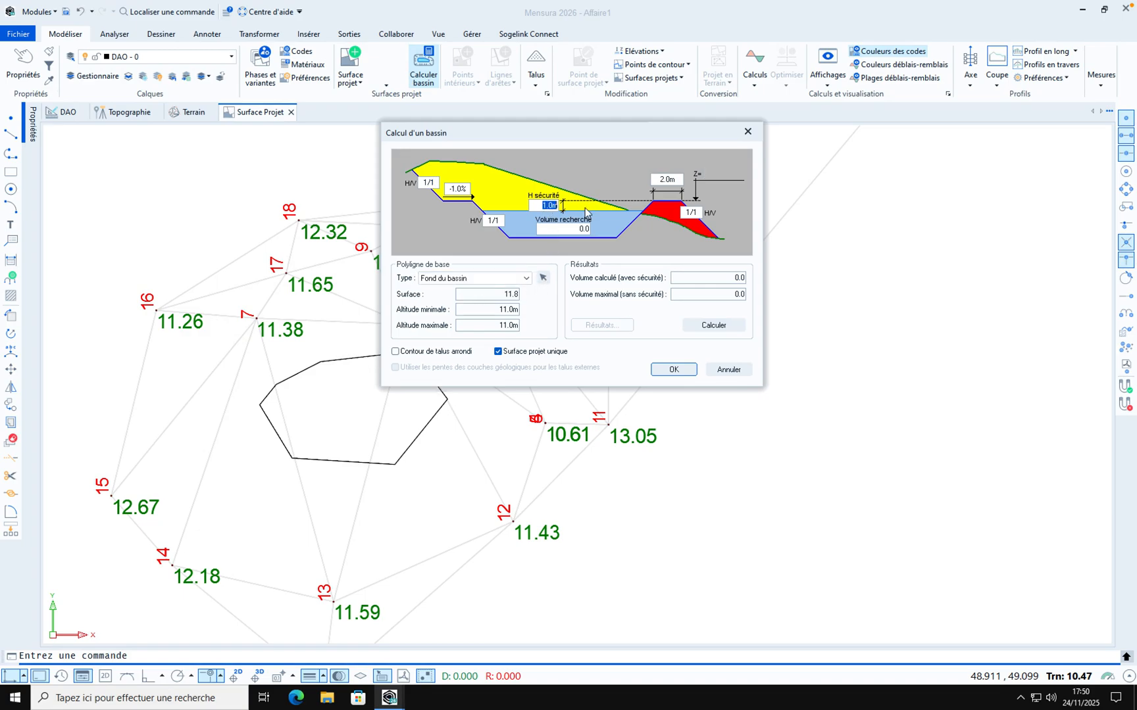
type("0.2")
double_click(666, 179)
type("0")
left_click(560, 230)
key("BackSpace")
left_click(714, 325)
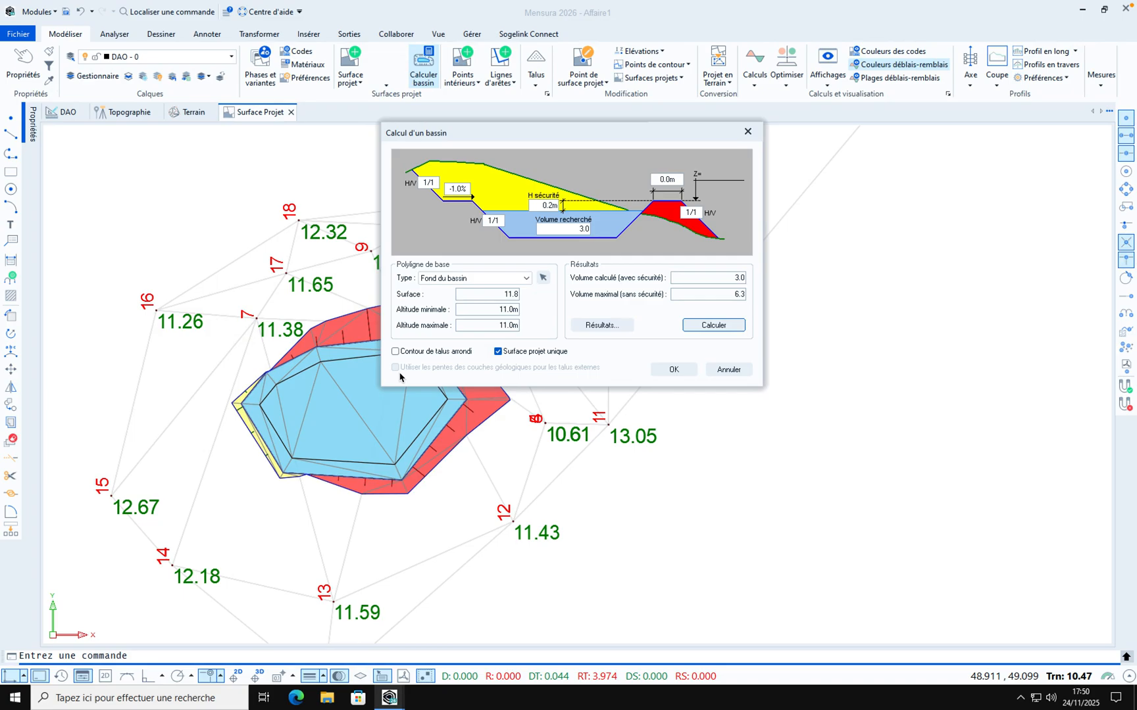
left_click(667, 368)
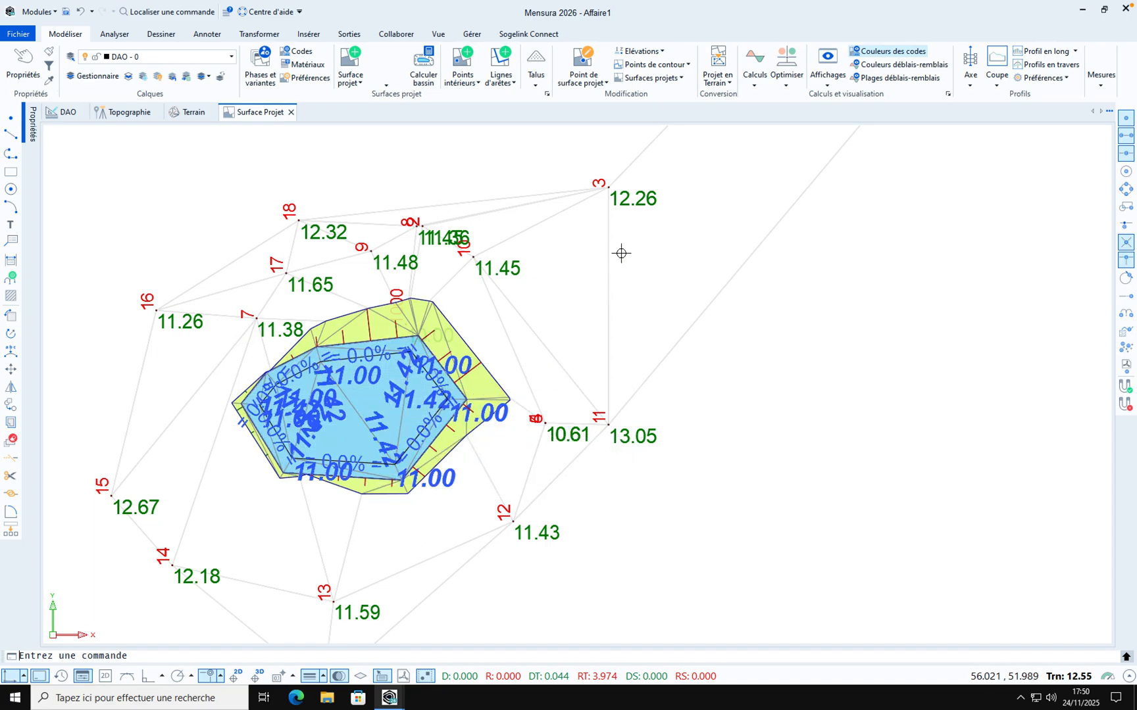
Compute the project surfaces with their slopes
left_click(757, 61)
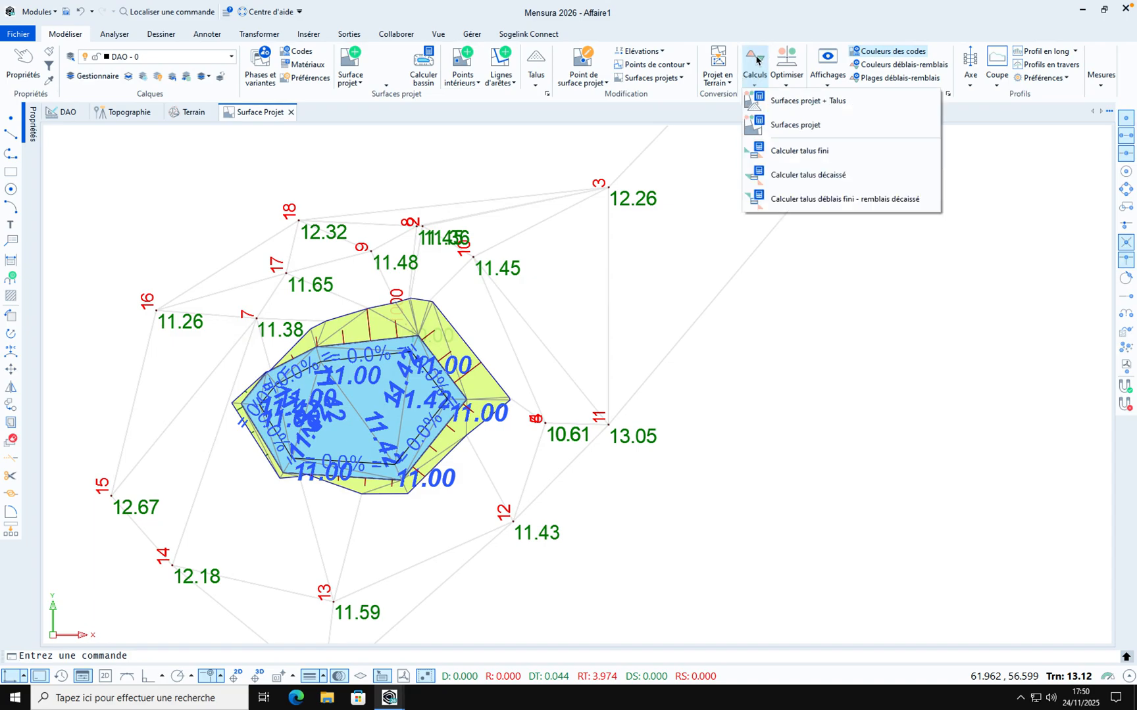
left_click(785, 109)
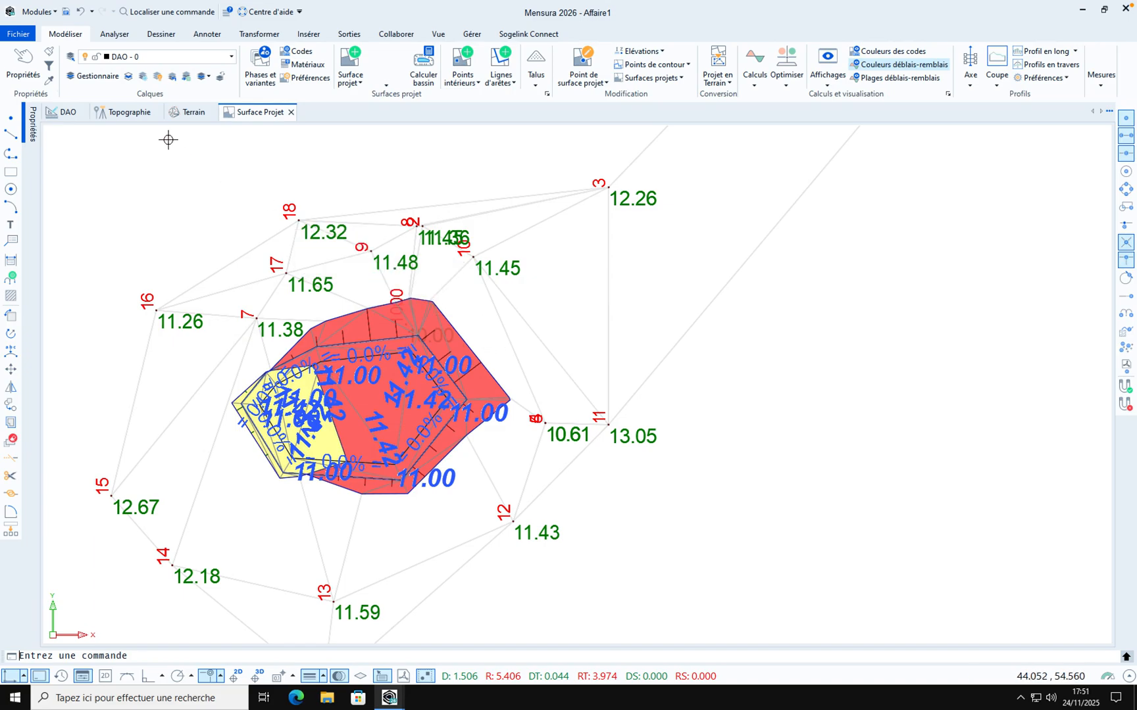
Add the Surface Projet layers to the Topographie view through the layer manager
left_click(115, 114)
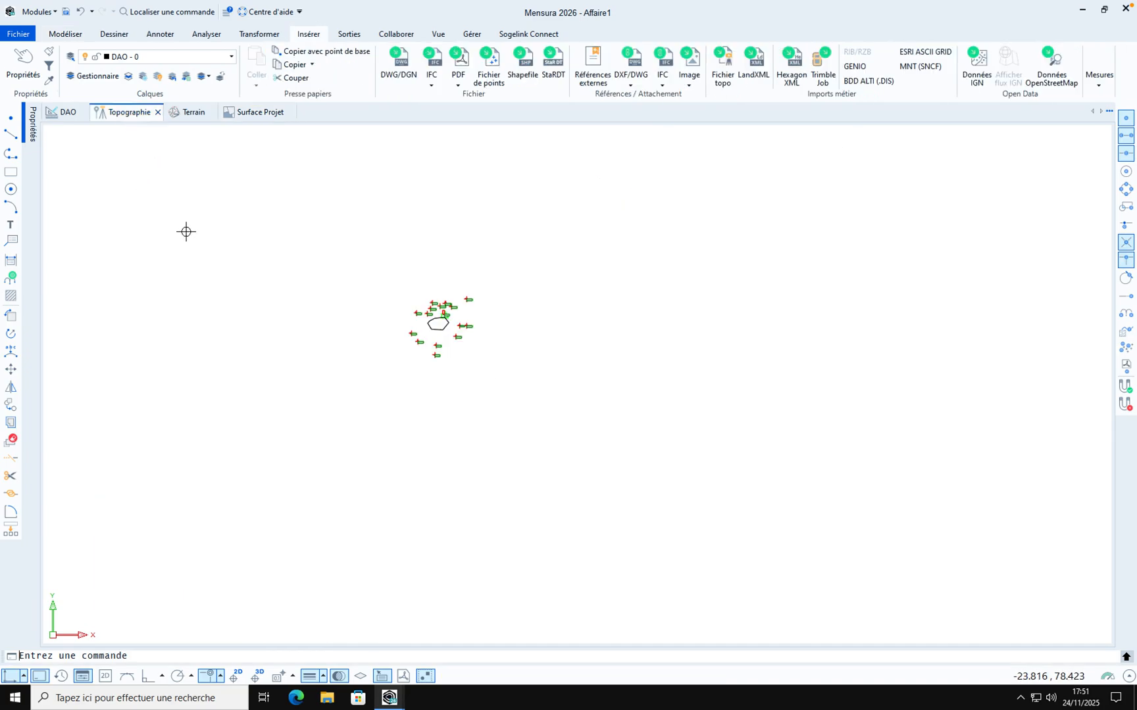
scroll(438, 306, "up", 5)
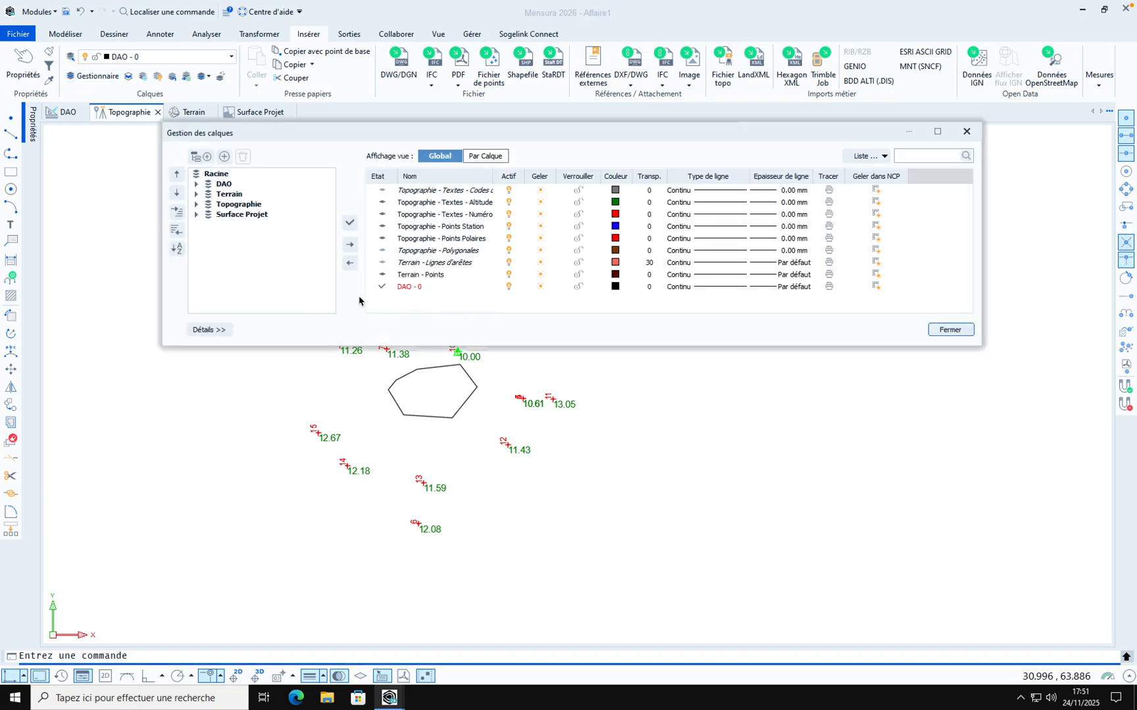
left_click(242, 215)
left_click(350, 246)
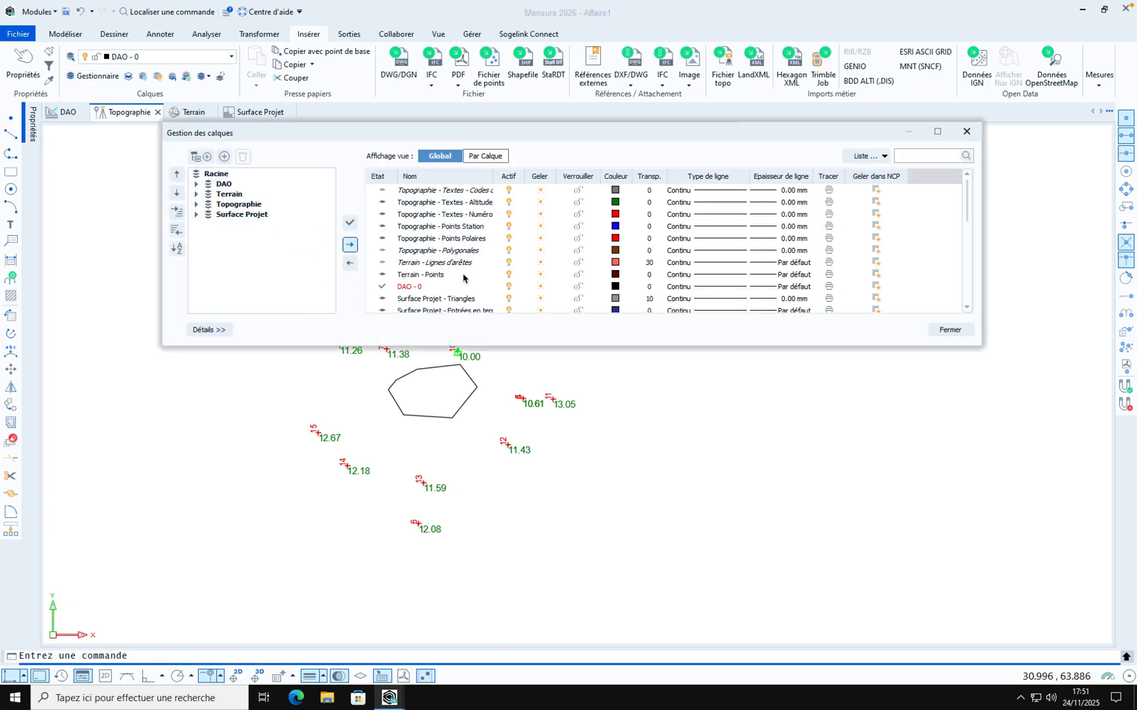
left_click(949, 330)
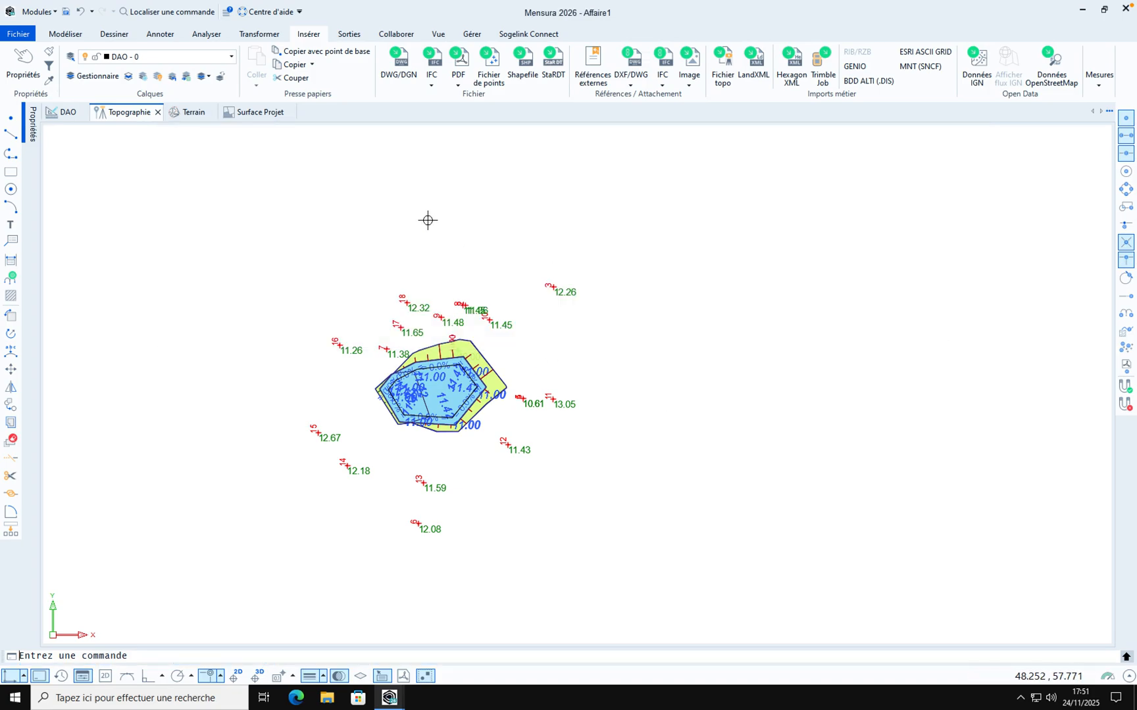
Display point numbers, altitudes and codes for all points in the Topographie view
left_click(65, 33)
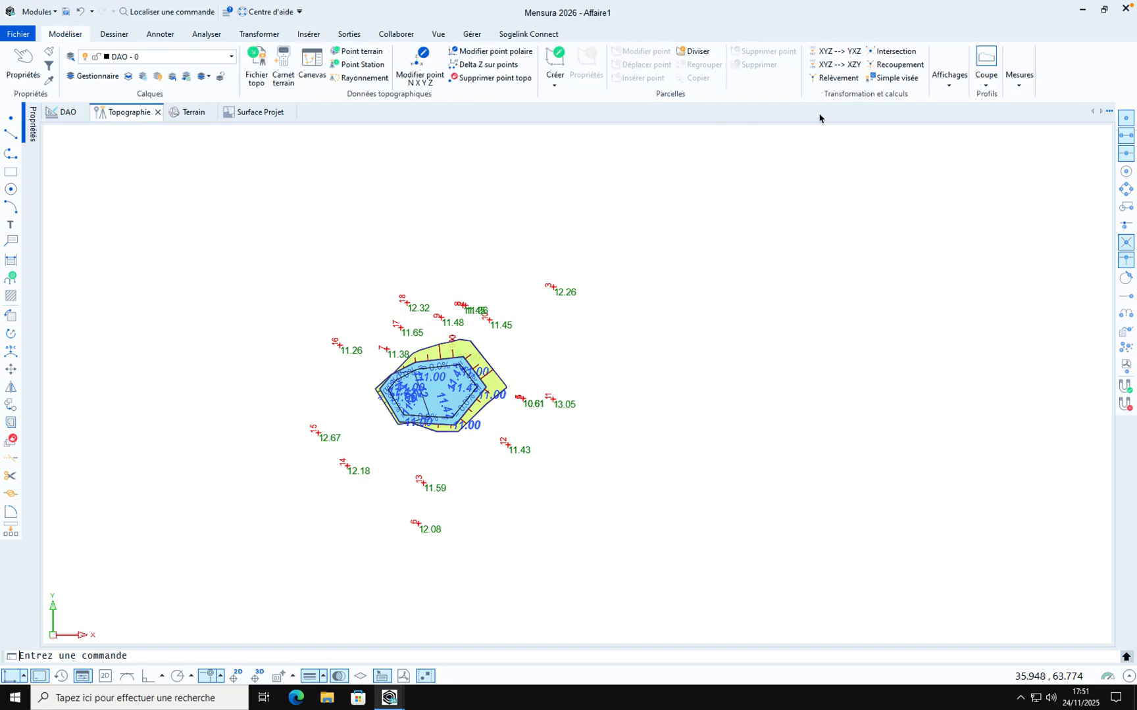
left_click(952, 87)
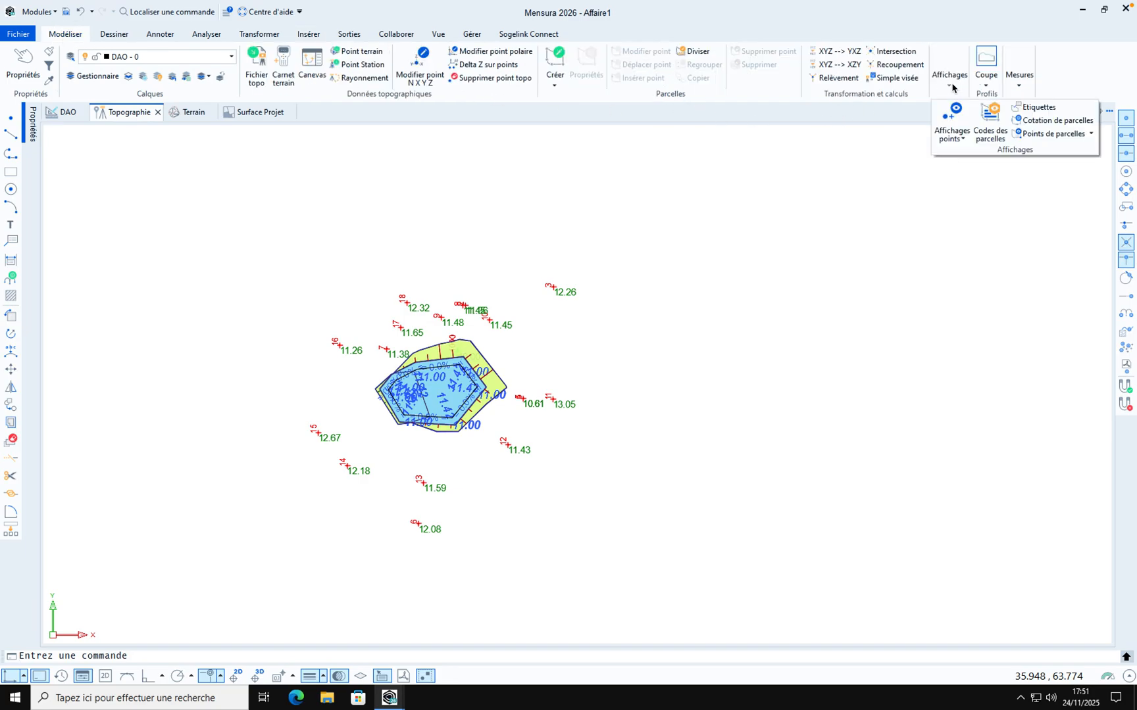
left_click(953, 122)
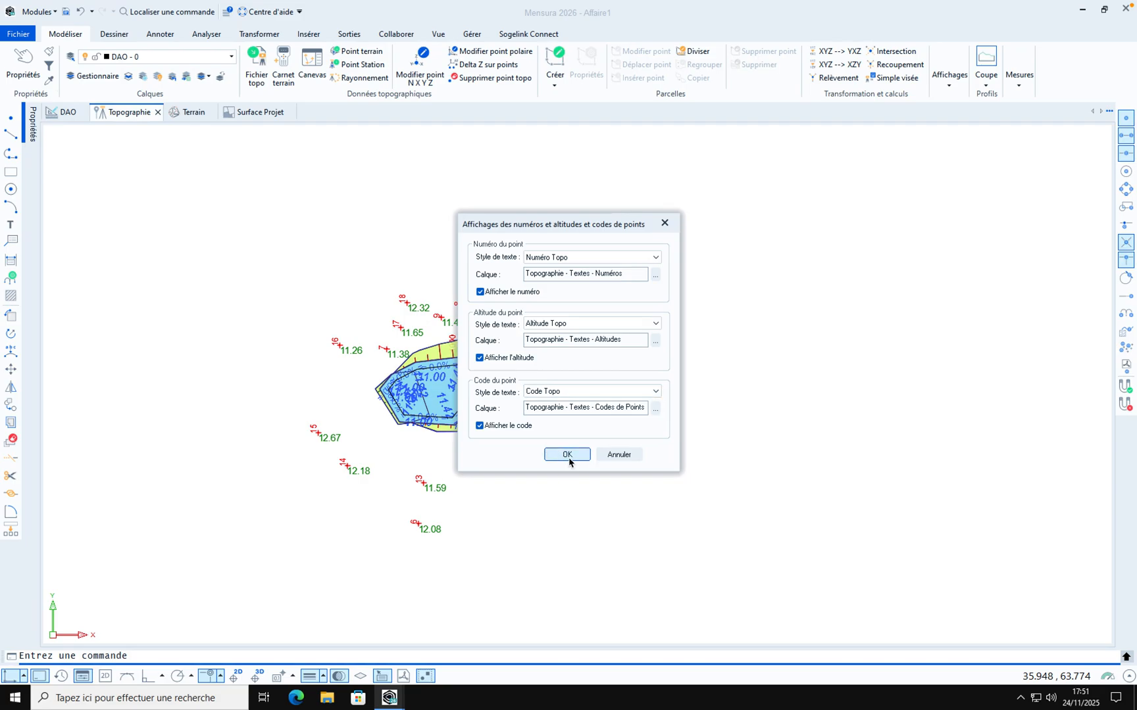
key("Return")
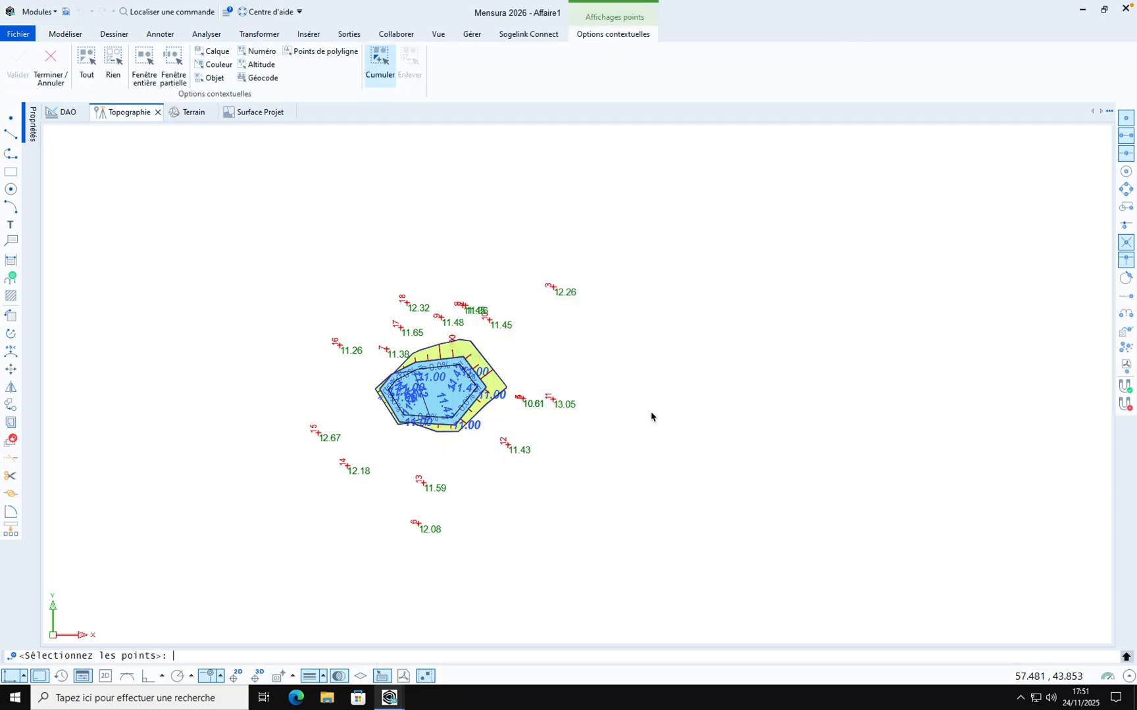
right_click(651, 417)
left_click(681, 451)
right_click(645, 389)
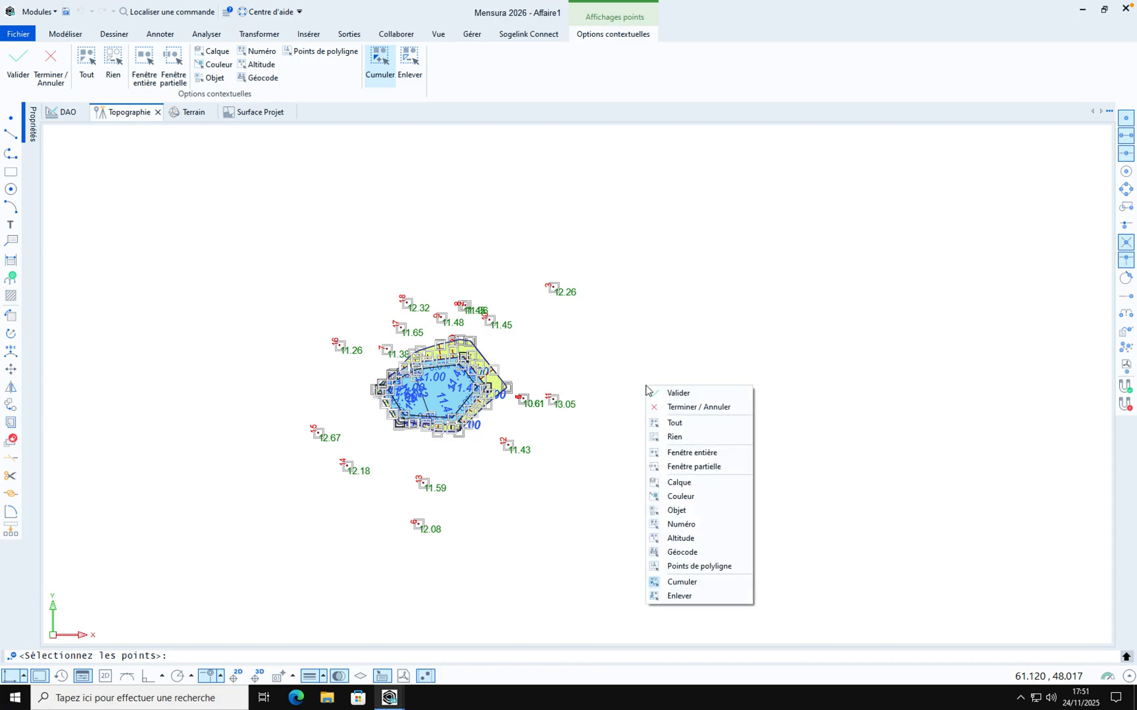
left_click(664, 395)
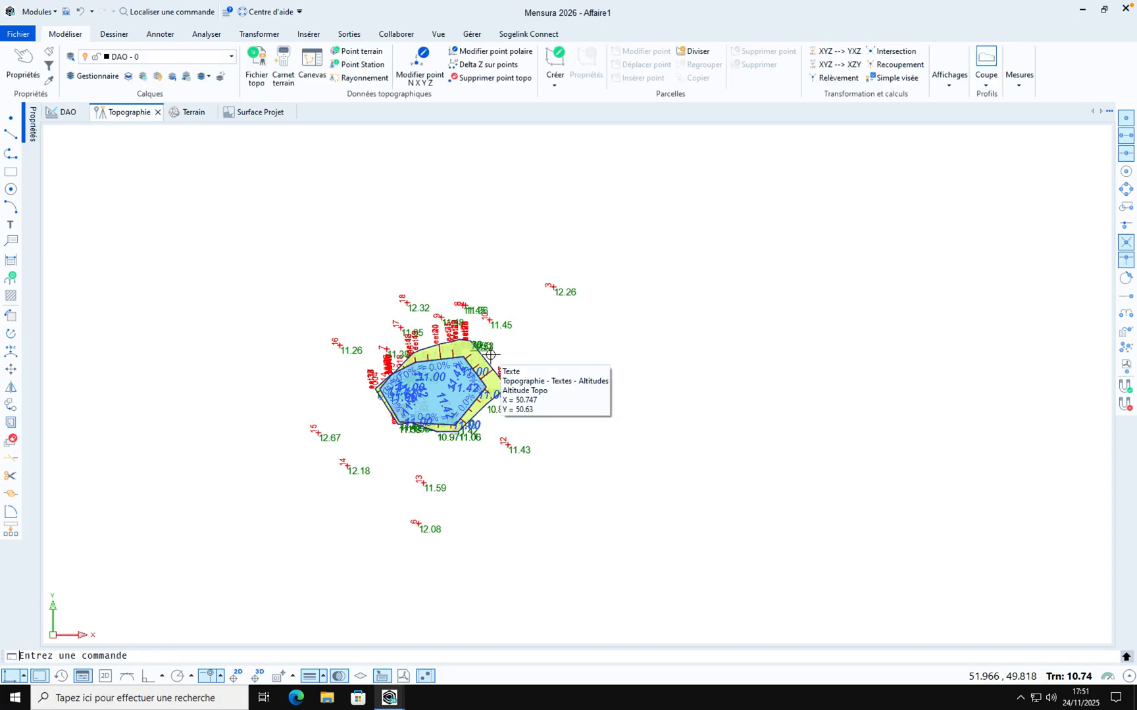
Zoom in to inspect the new point labels along the basin's slope edge
scroll(490, 355, "up", 5)
scroll(490, 355, "up", 5)
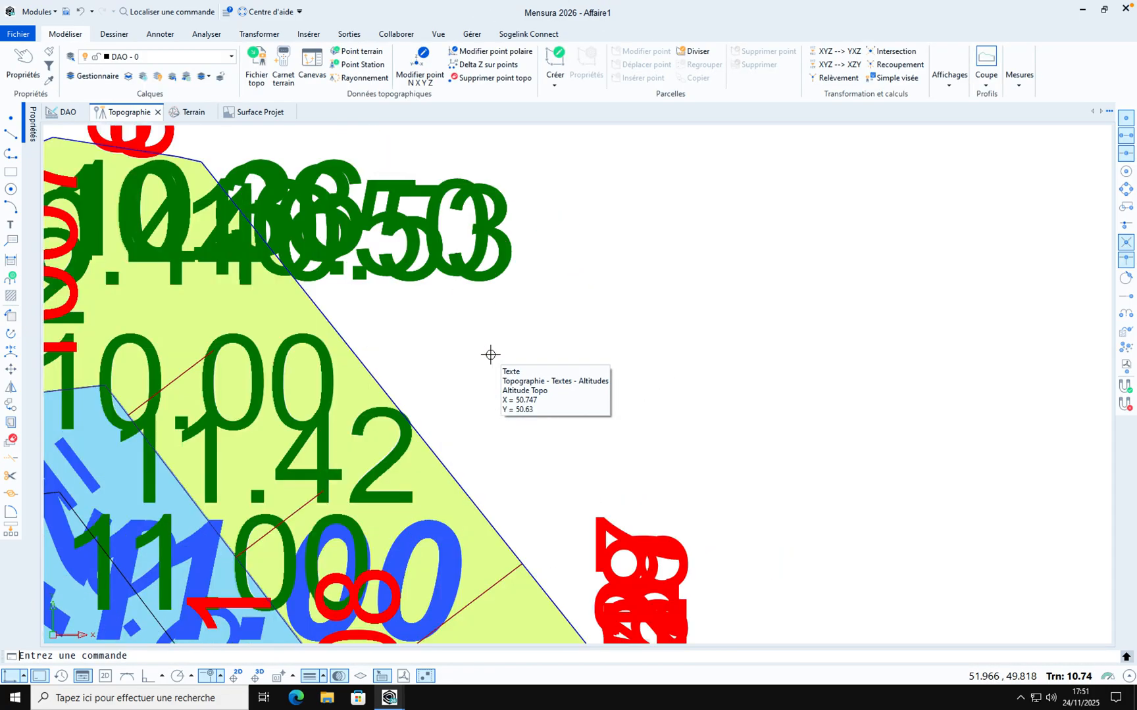
scroll(490, 356, "down", 2)
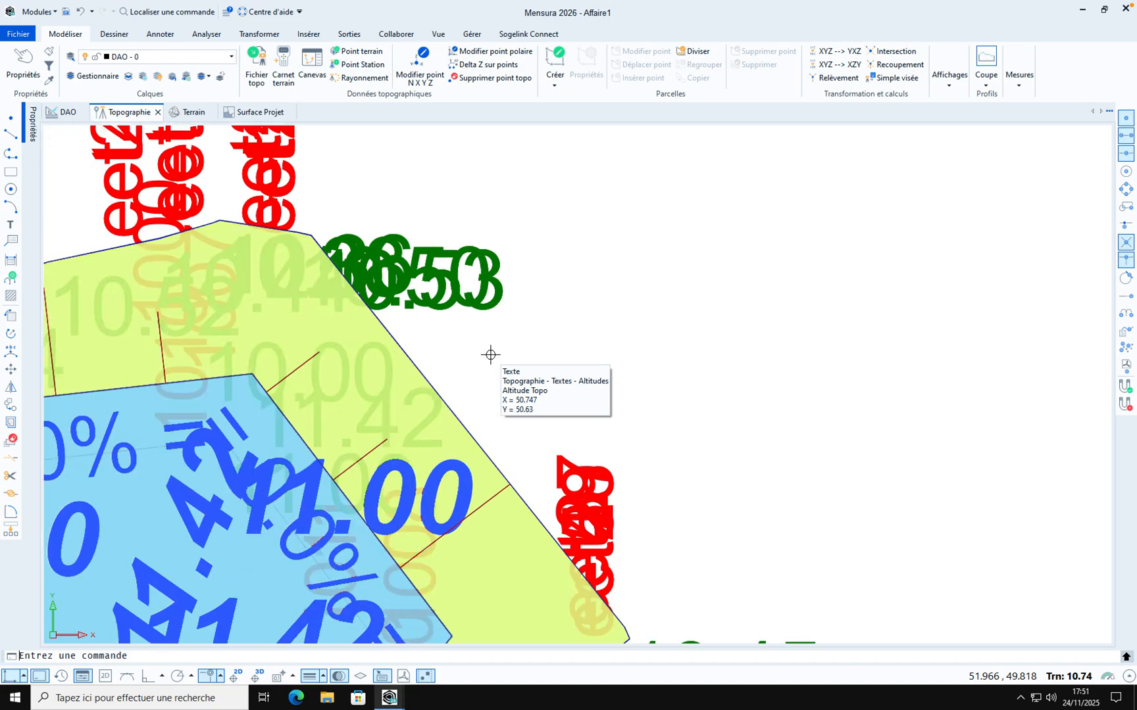
scroll(490, 355, "down", 2)
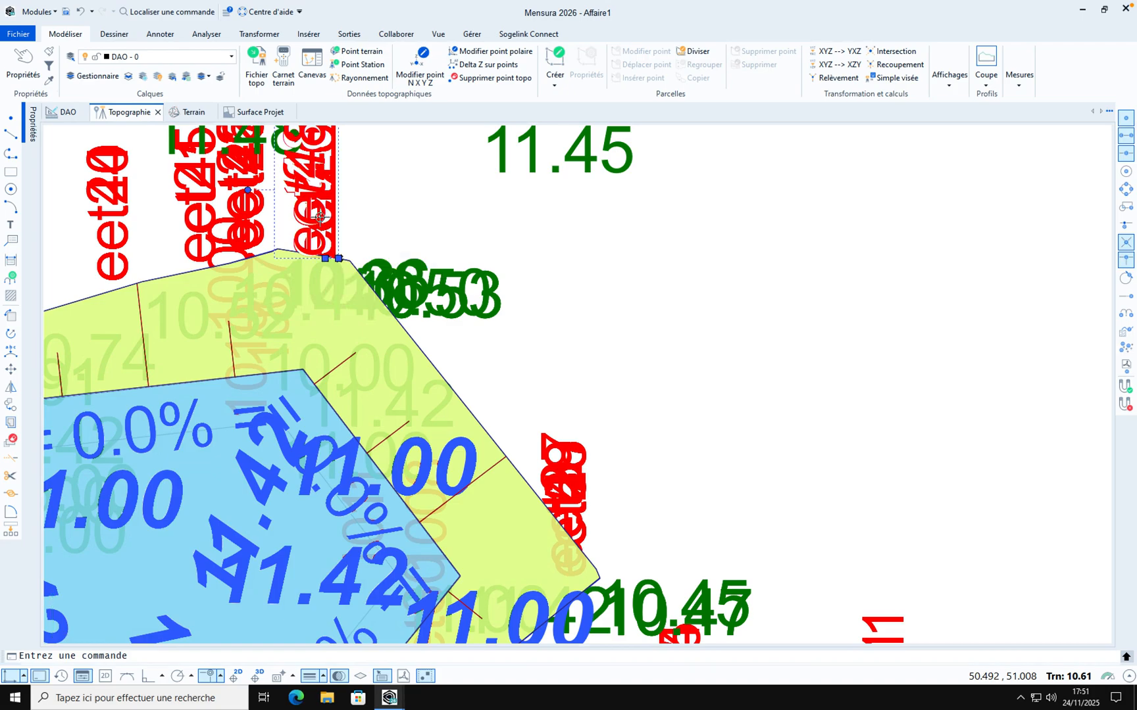
left_click(322, 216)
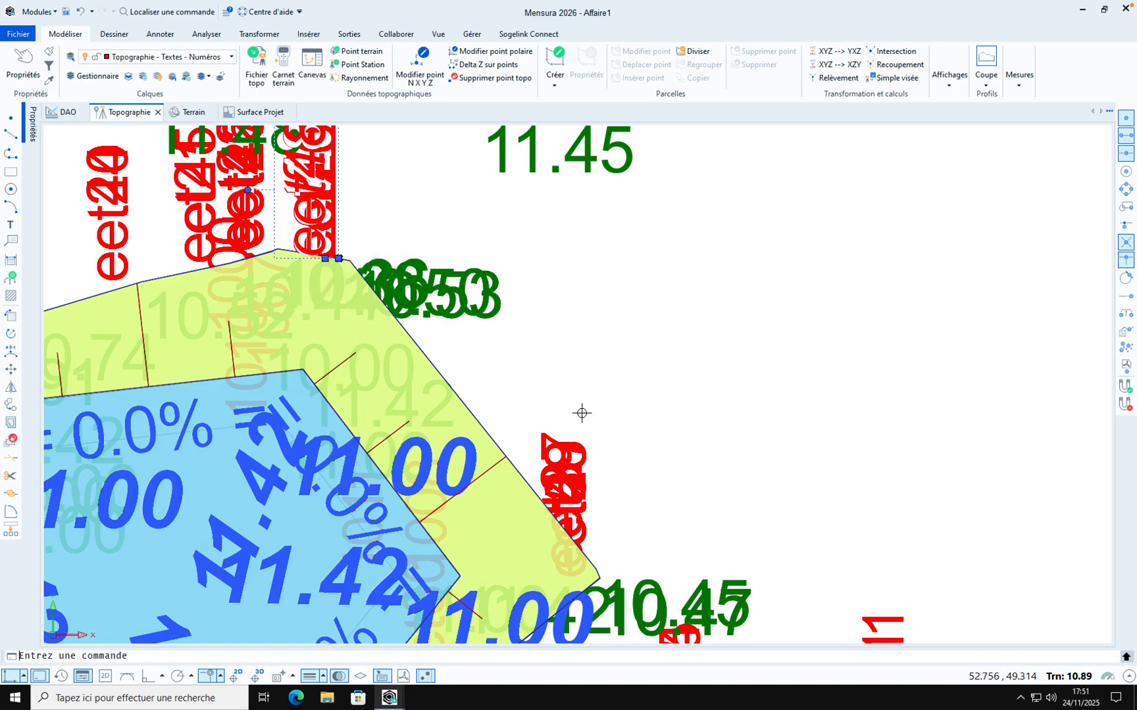
key("Escape")
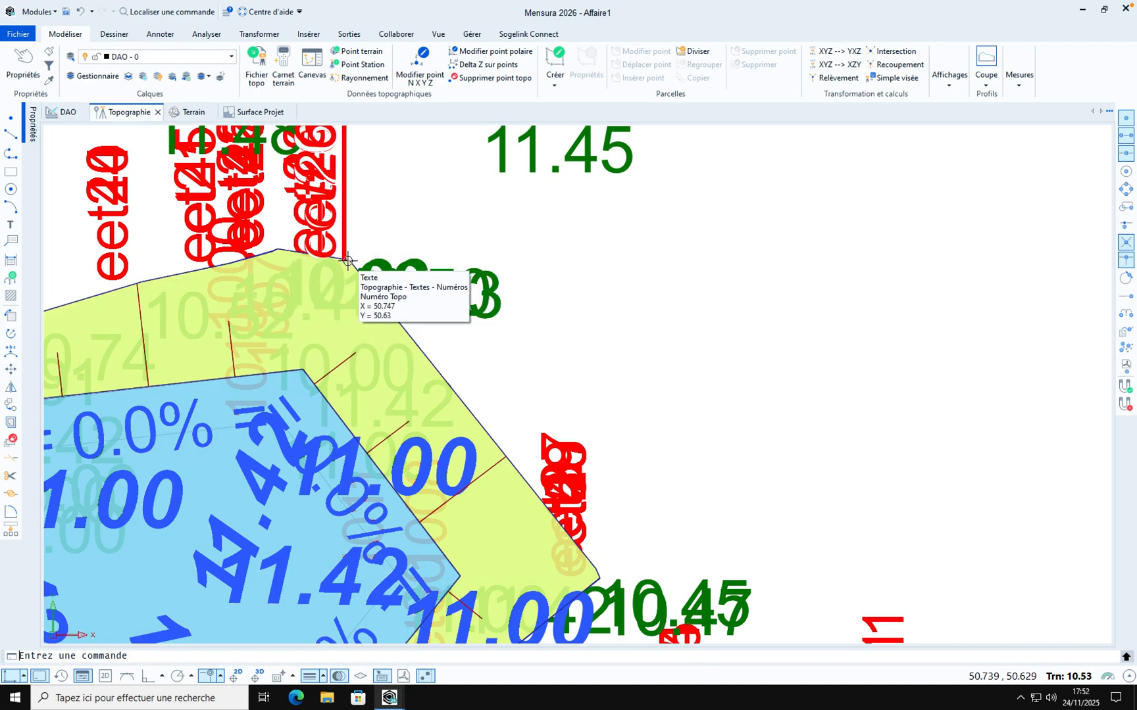
middle_click(347, 263)
middle_click(348, 263)
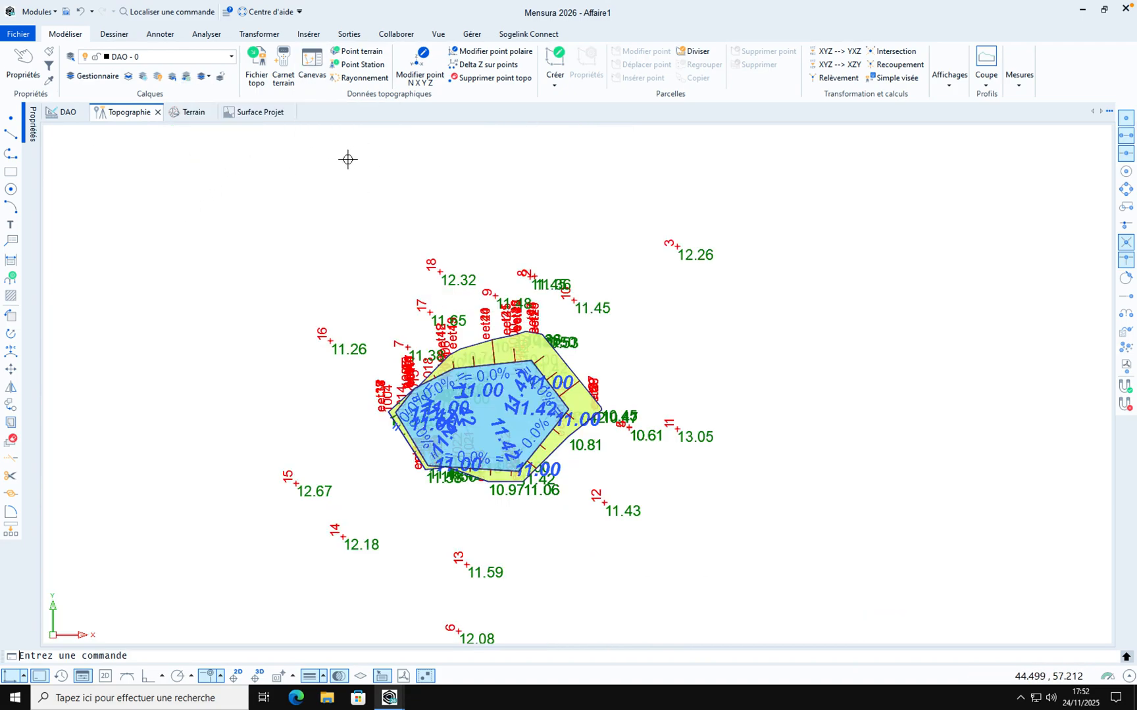
Start a stakeout calculation from station 1000 with reference 1001 and a stakeout radius of 50
left_click(358, 36)
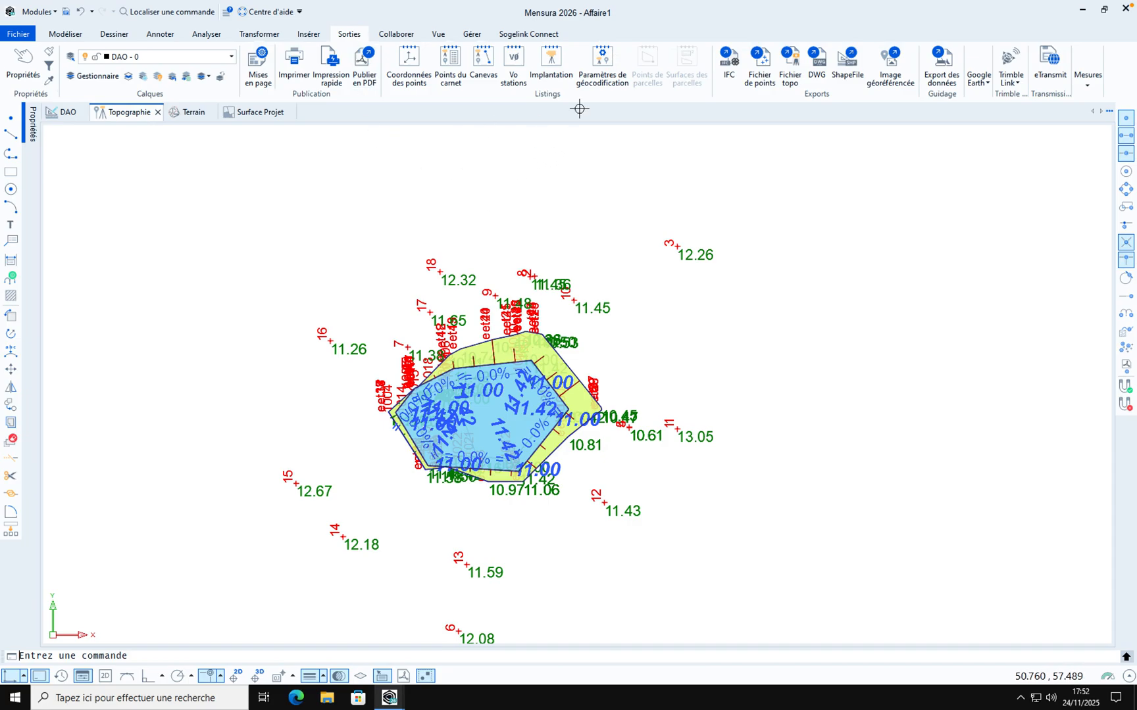
left_click(551, 61)
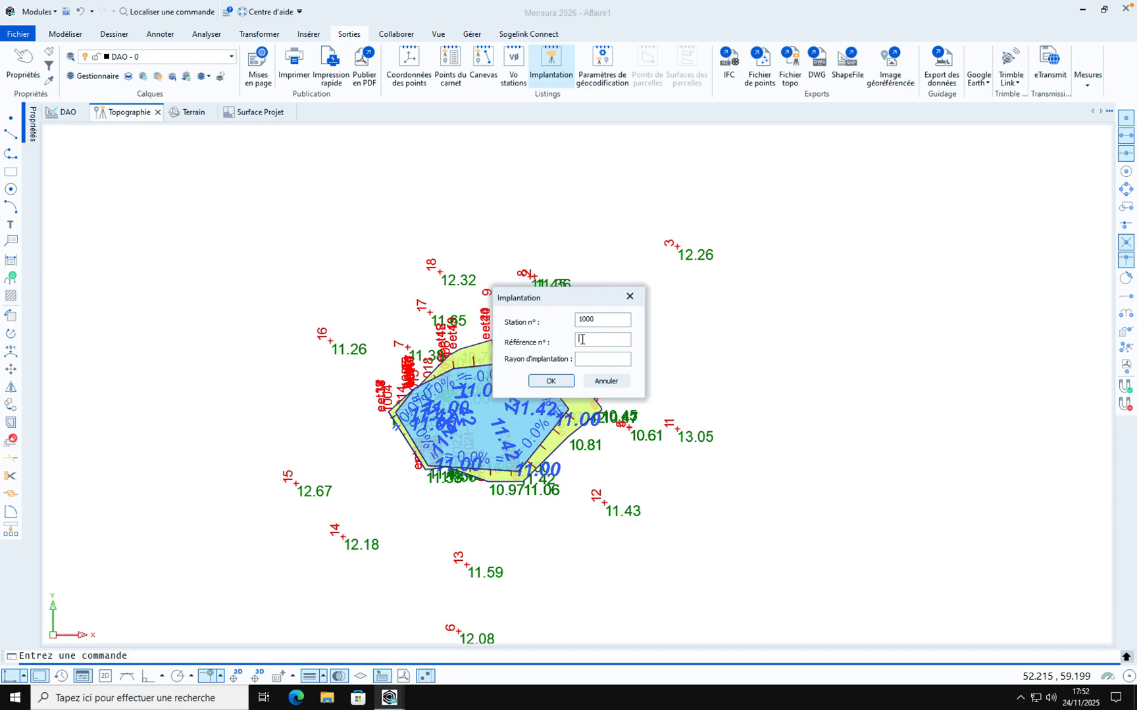
type("1")
type("001")
type("50")
left_click(551, 381)
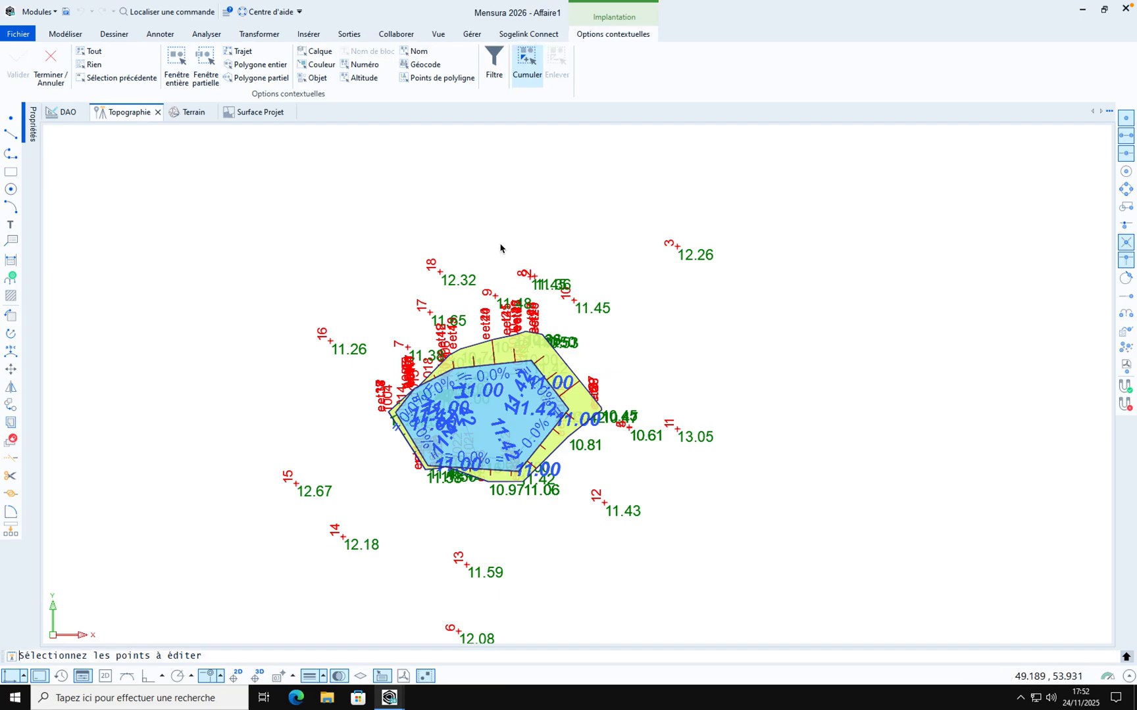
Select the vertices of the slope-entry polyline as stakeout points and validate the selection
right_click(642, 325)
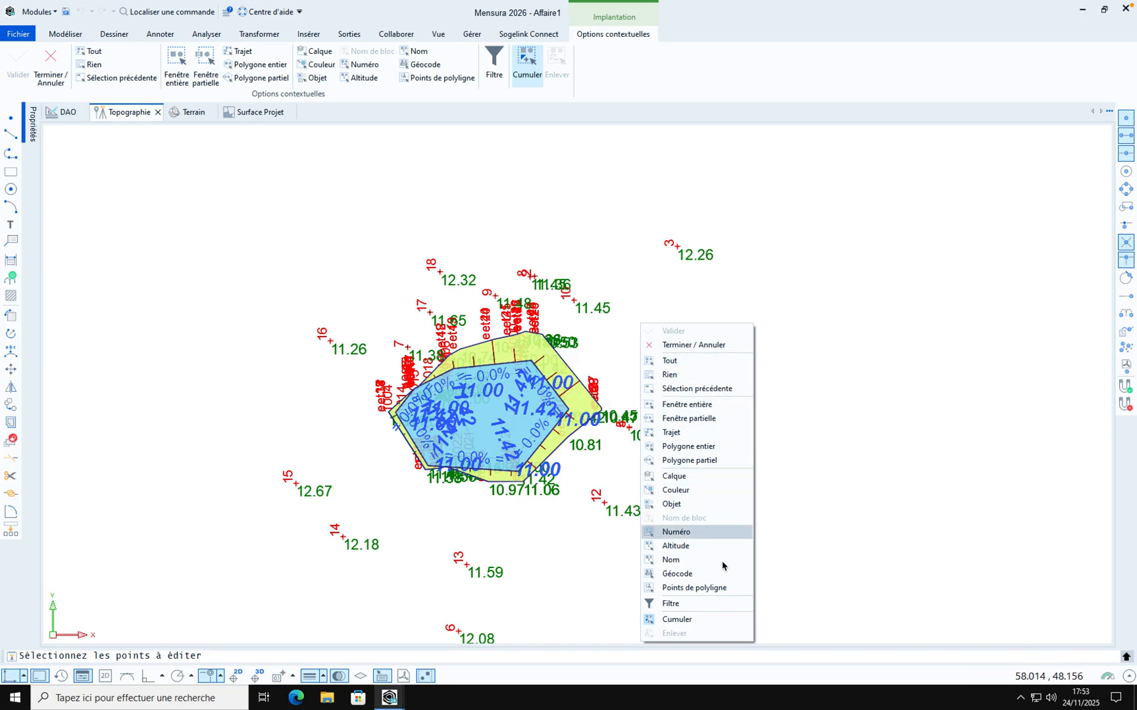
left_click(694, 588)
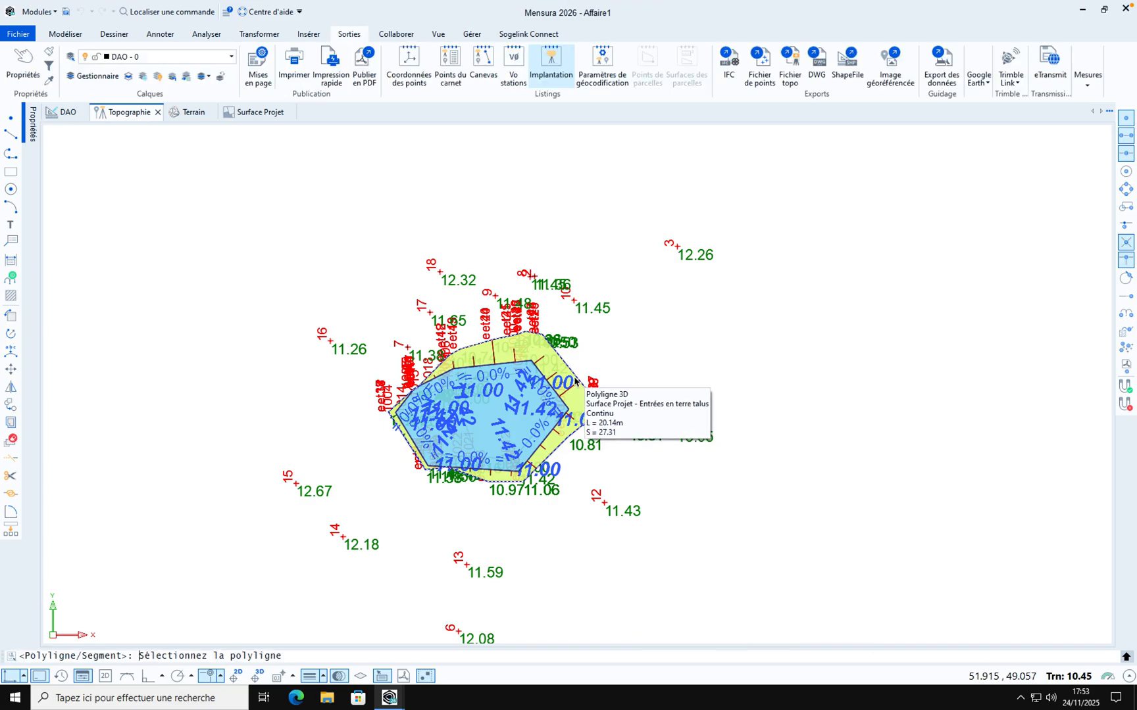
left_click(575, 380)
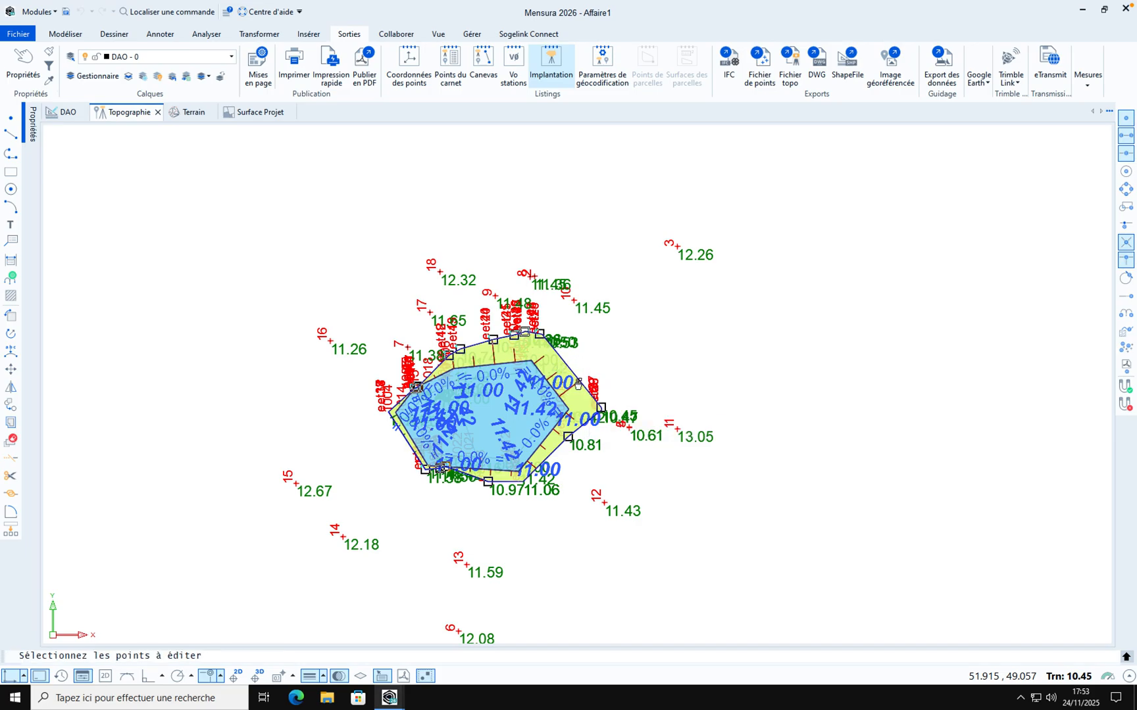
right_click(677, 327)
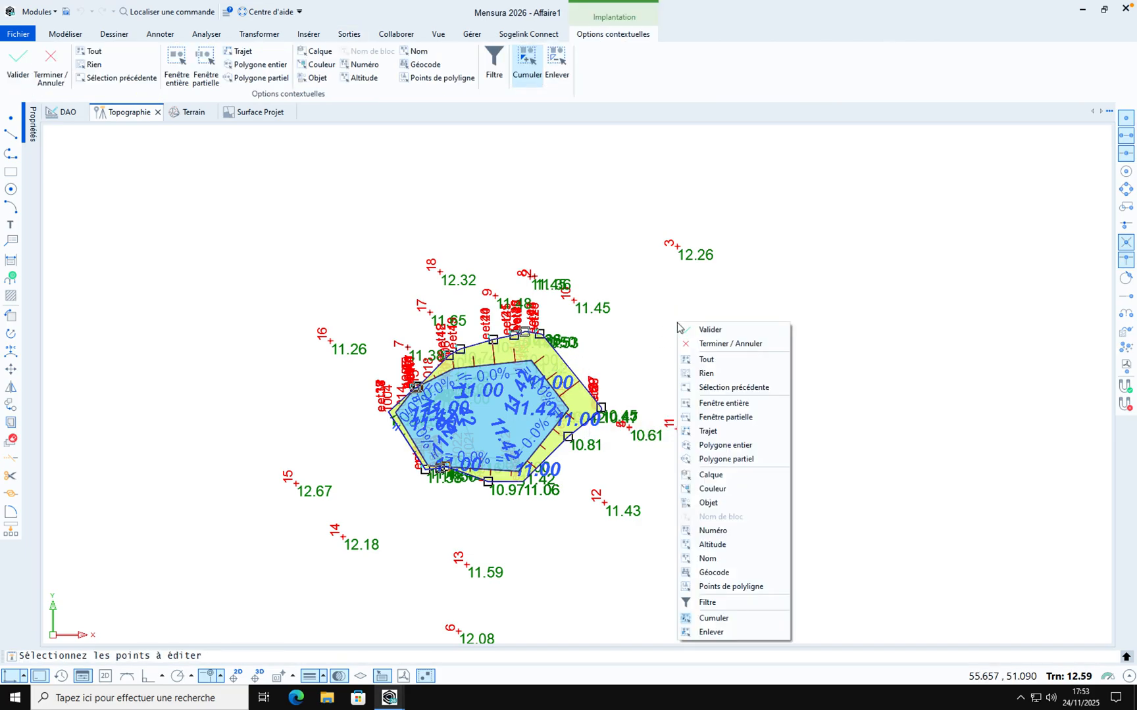
left_click(697, 333)
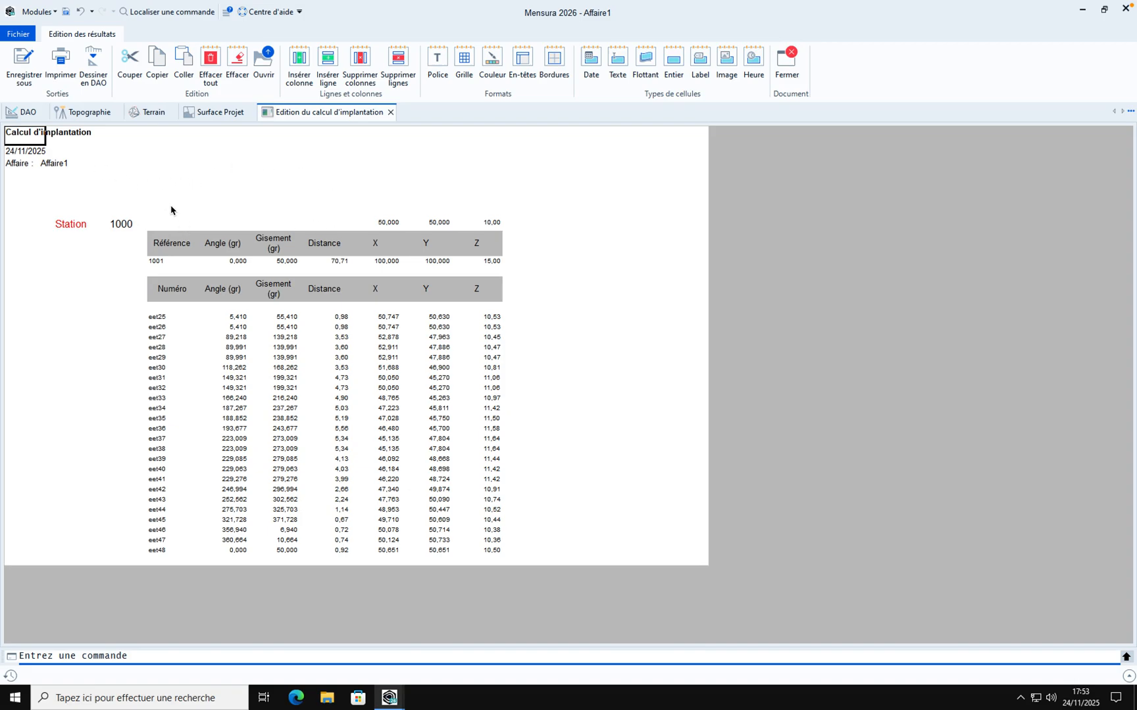
Save the stakeout calculation report to a file
left_click(27, 71)
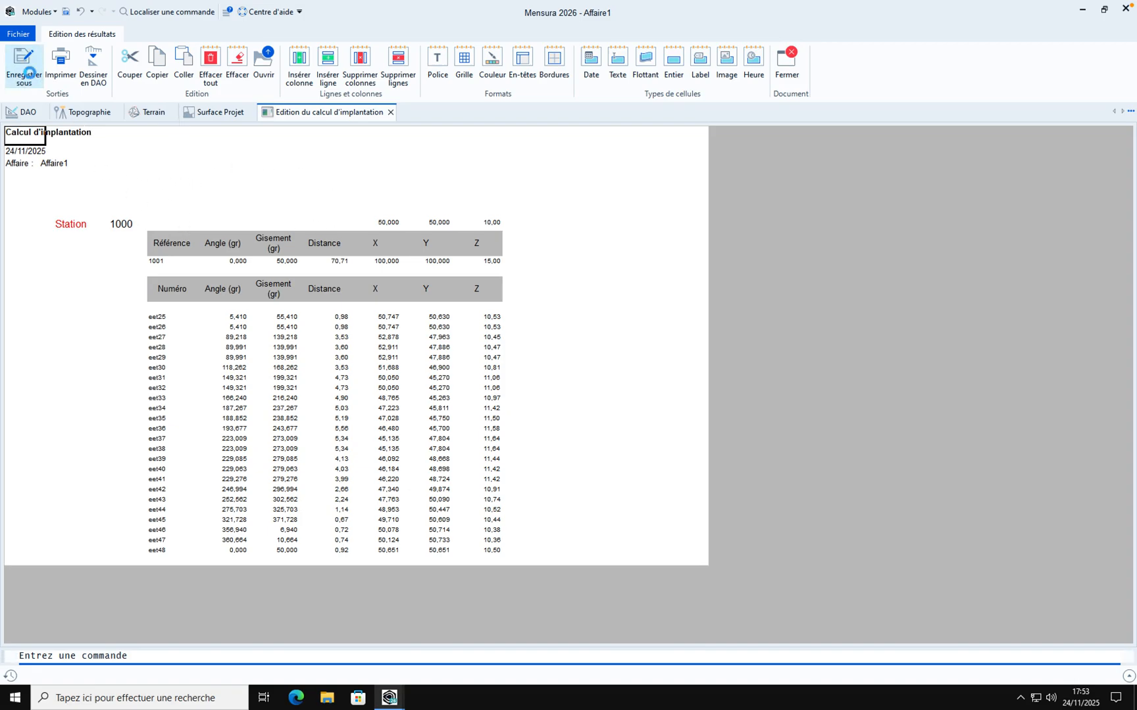